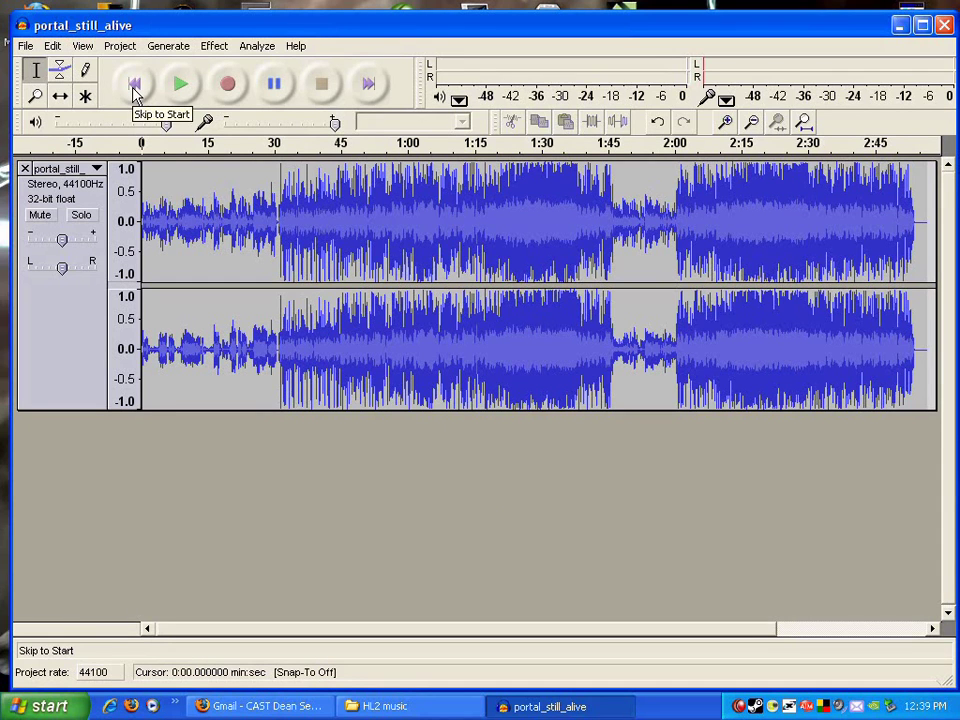
Play the song, then delete everything from 0:02.74 to the end of the track.
{"action": "left_click", "coordinate": [182, 85]}
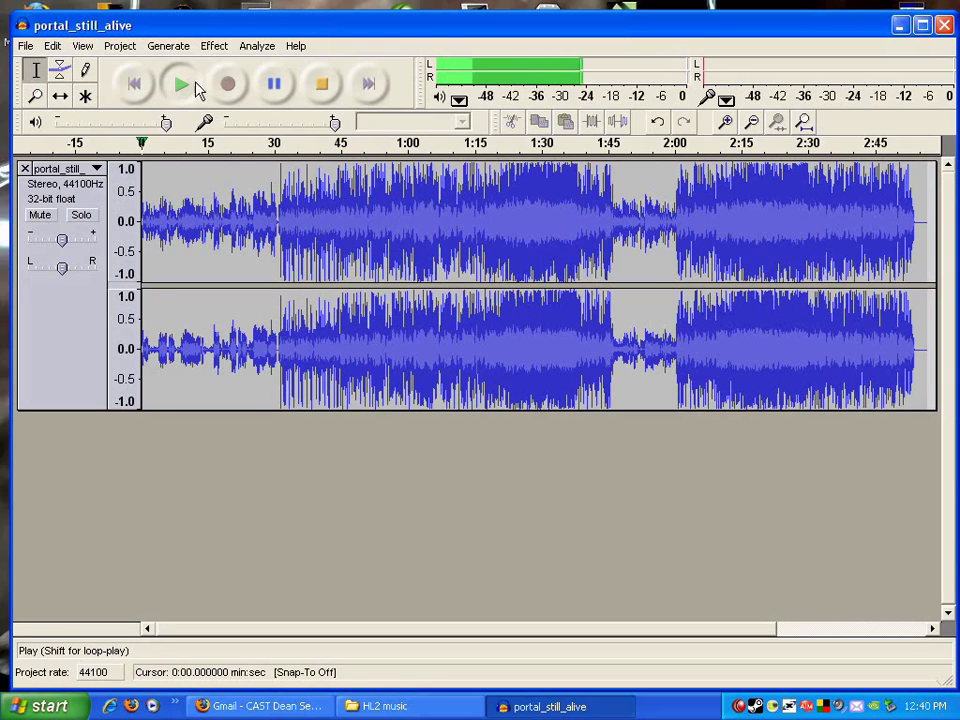
{"action": "left_click", "coordinate": [322, 85]}
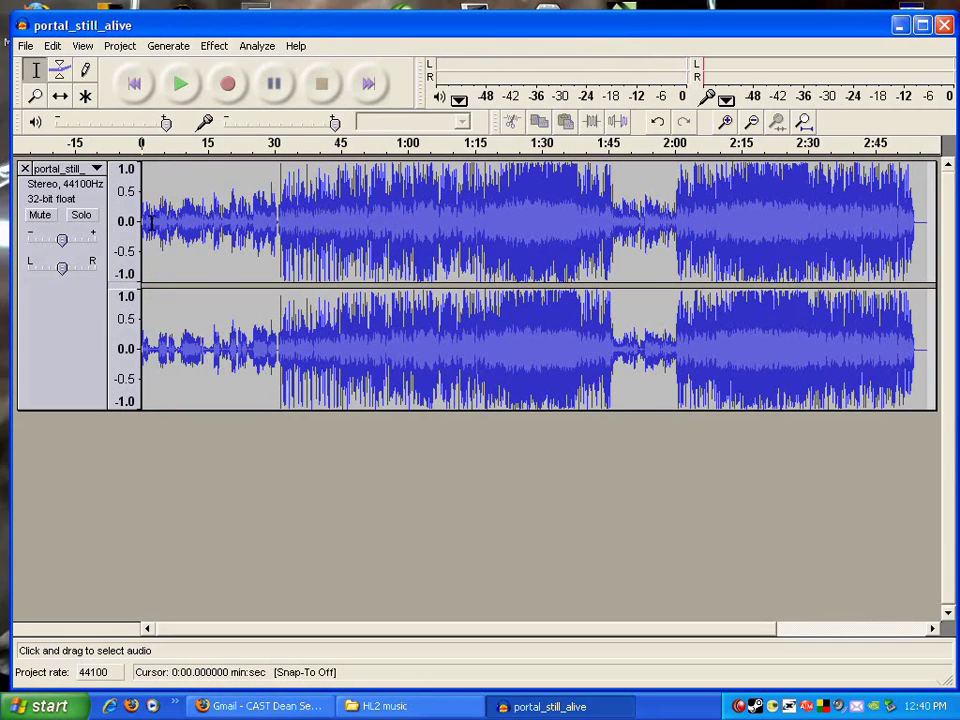
{"action": "left_click", "coordinate": [181, 88]}
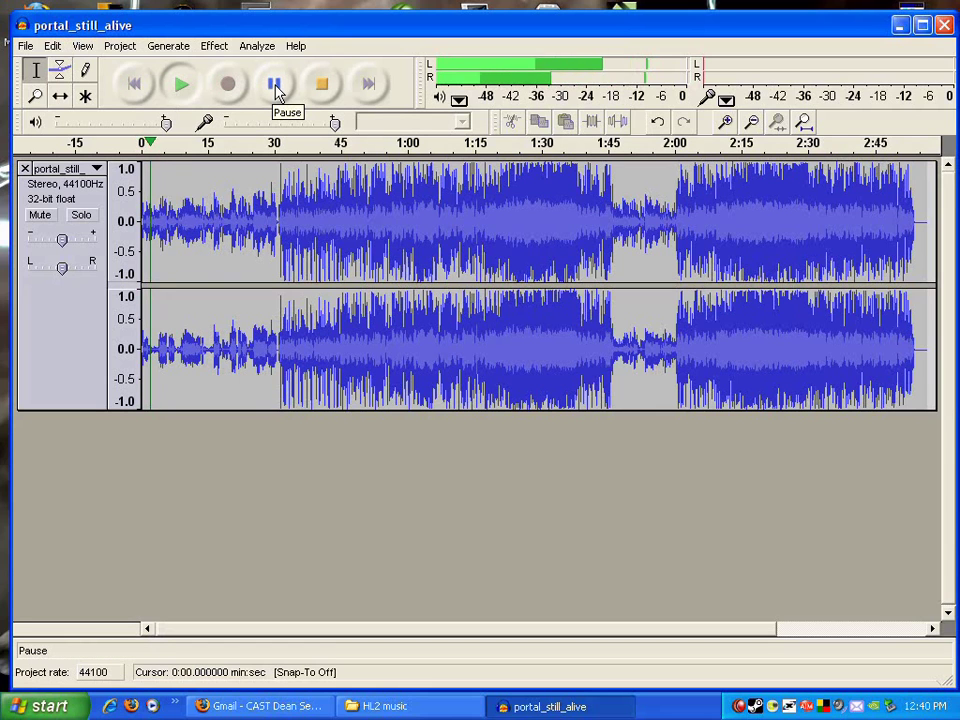
{"action": "left_click", "coordinate": [277, 88]}
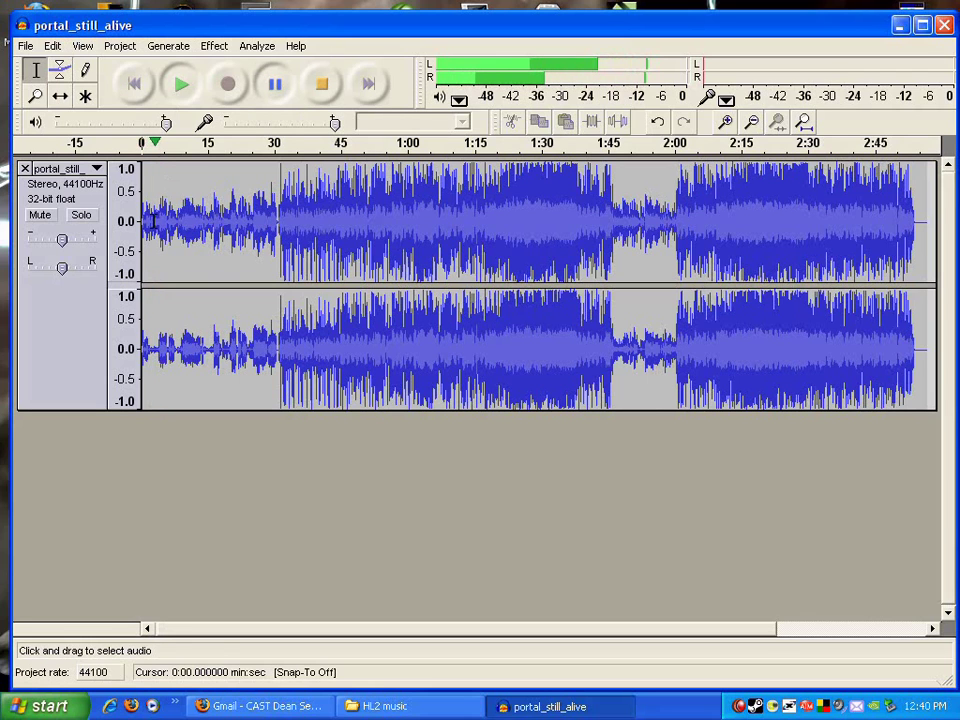
{"action": "left_click", "coordinate": [157, 222]}
{"action": "left_click", "coordinate": [154, 220]}
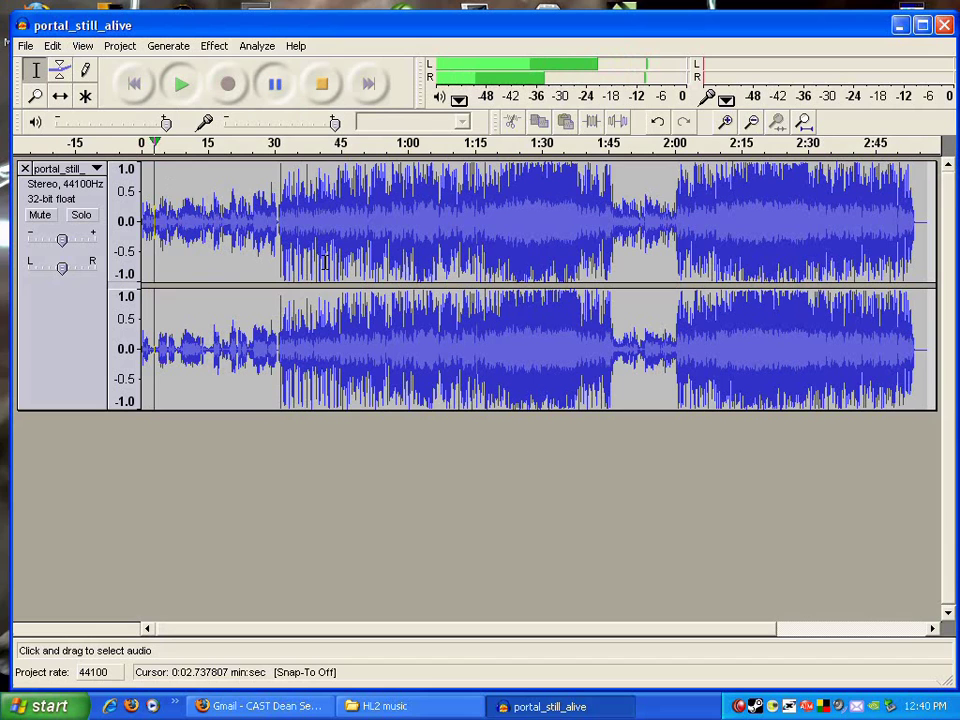
{"action": "key", "text": "shift+End"}
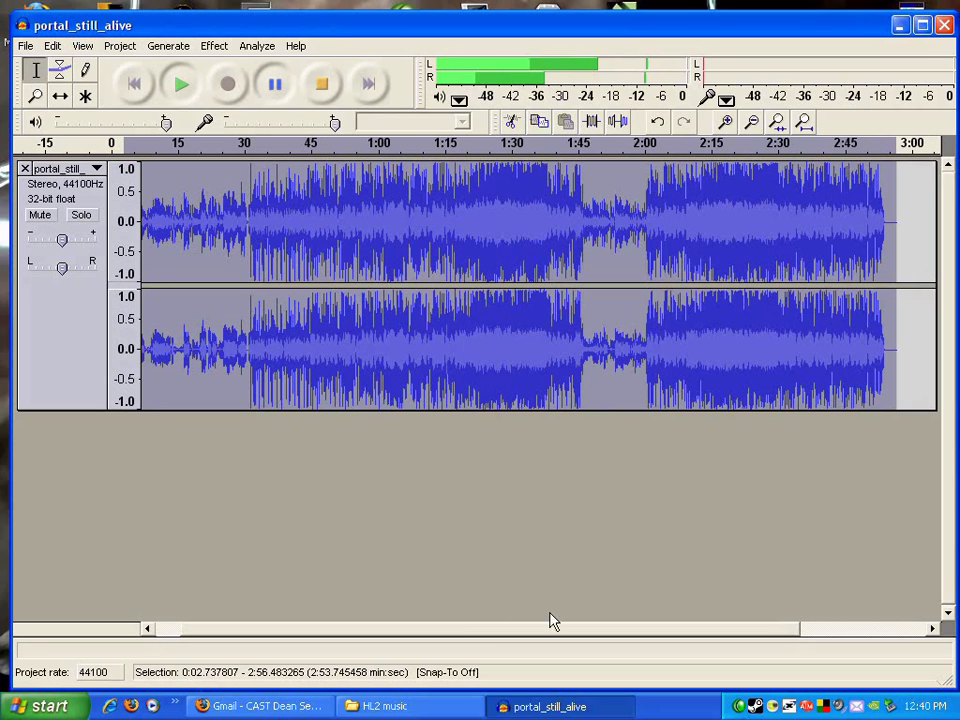
{"action": "left_click_drag", "start_coordinate": [305, 632], "coordinate": [280, 632]}
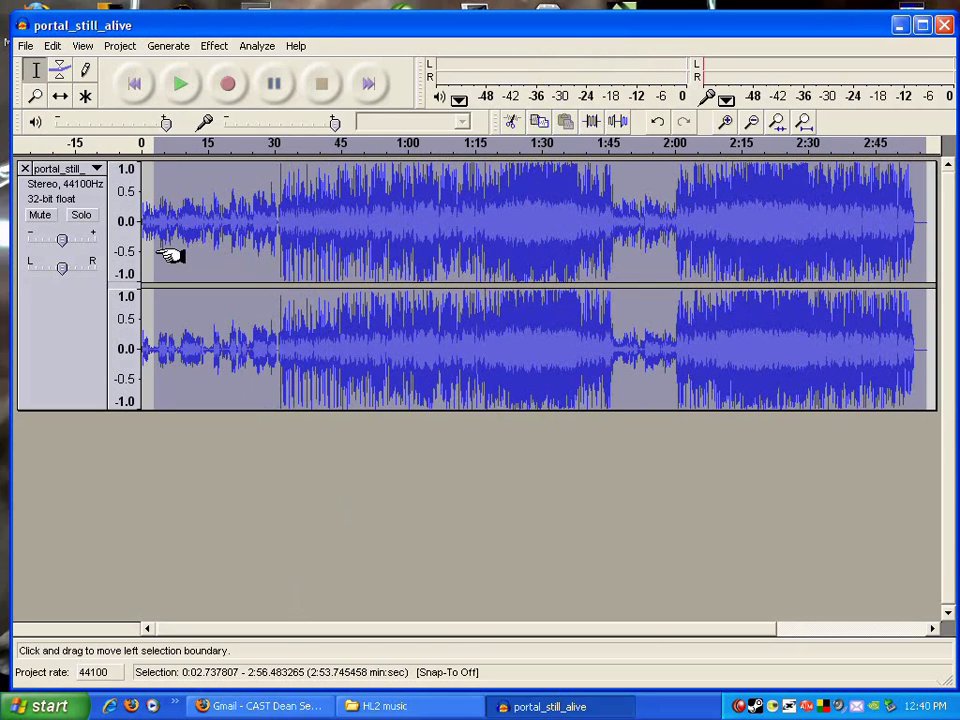
{"action": "key", "text": "Delete"}
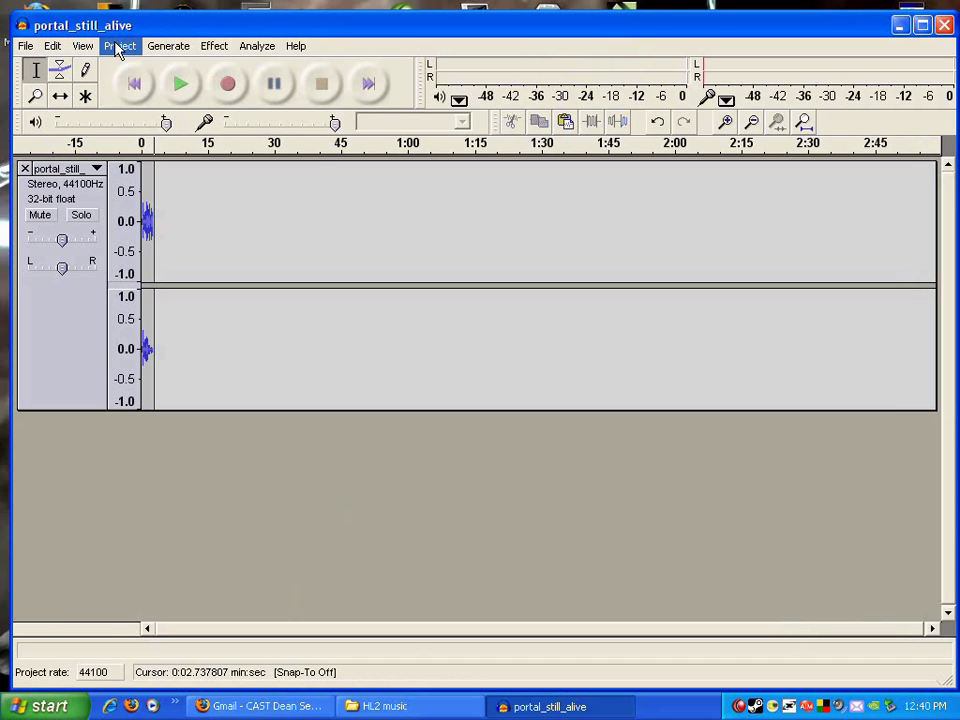
Paste the cut song remainder onto a new stereo track.
{"action": "left_click", "coordinate": [119, 45]}
{"action": "left_click", "coordinate": [166, 204]}
{"action": "key", "text": "ctrl+v"}
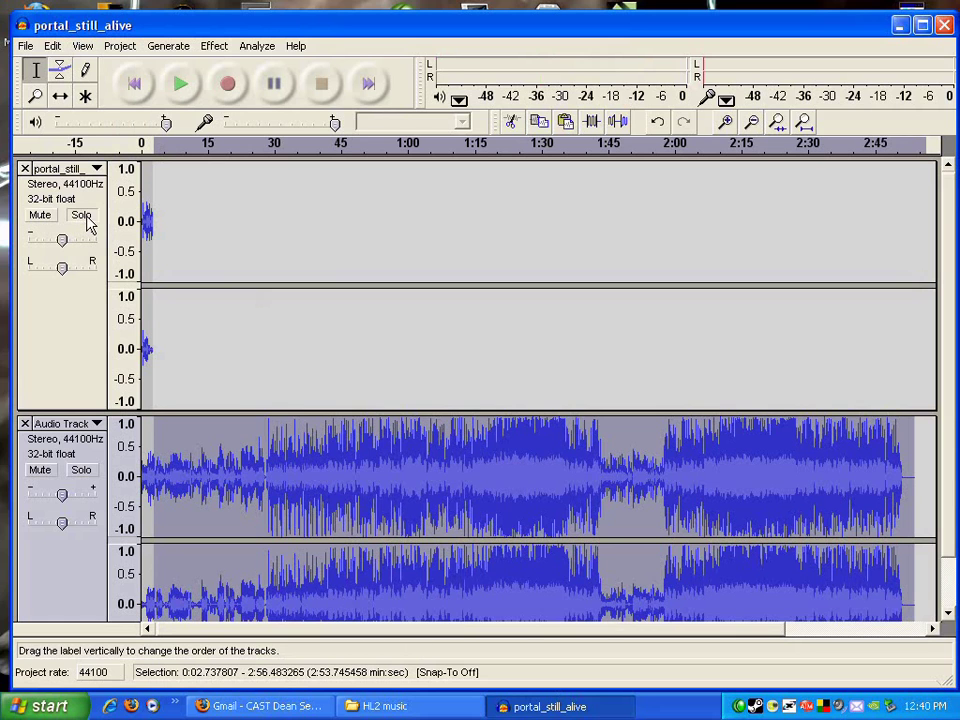
Solo the first track, play it back, then unsolo it.
{"action": "left_click", "coordinate": [82, 216]}
{"action": "left_click", "coordinate": [176, 88]}
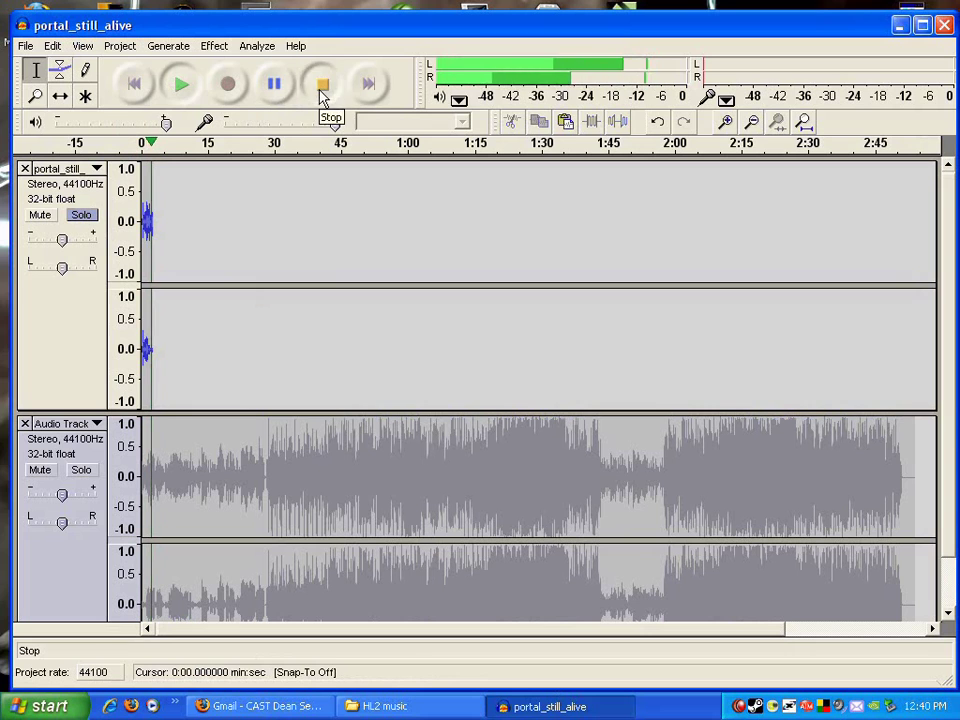
{"action": "left_click", "coordinate": [321, 86]}
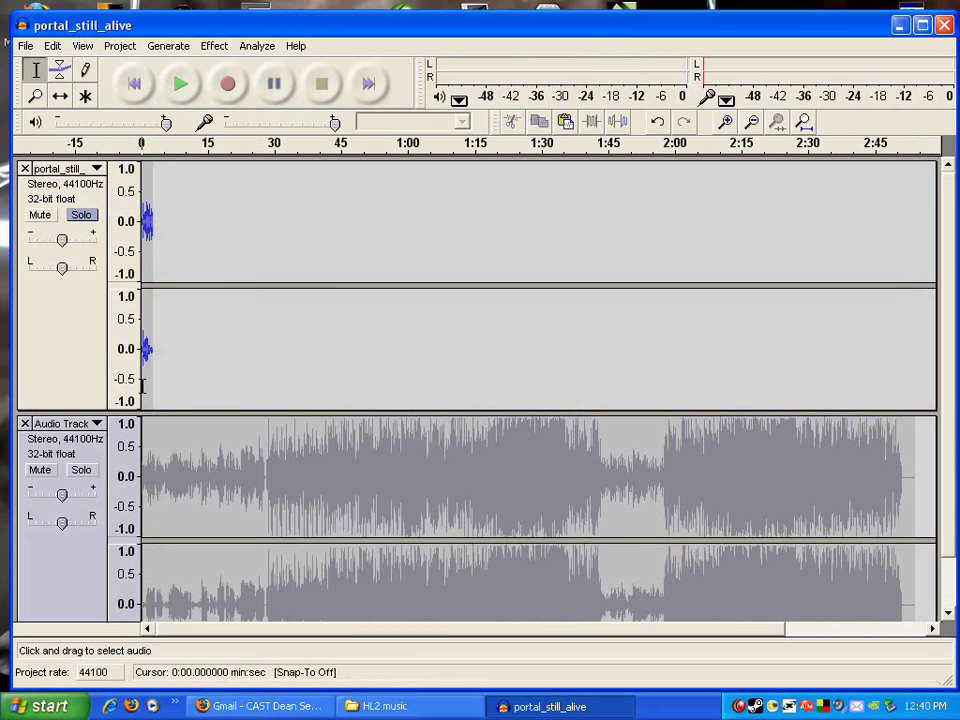
{"action": "left_click", "coordinate": [84, 216]}
Solo the new Audio Track, play it, and mark a cut point at 0:03.16.
{"action": "left_click", "coordinate": [81, 469]}
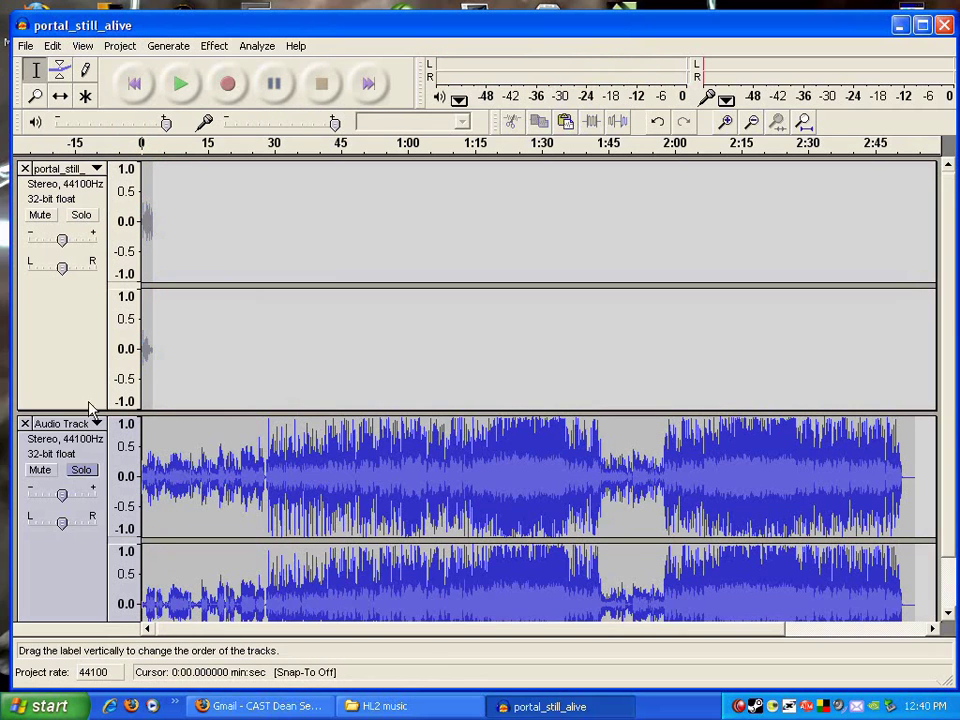
{"action": "left_click", "coordinate": [177, 90]}
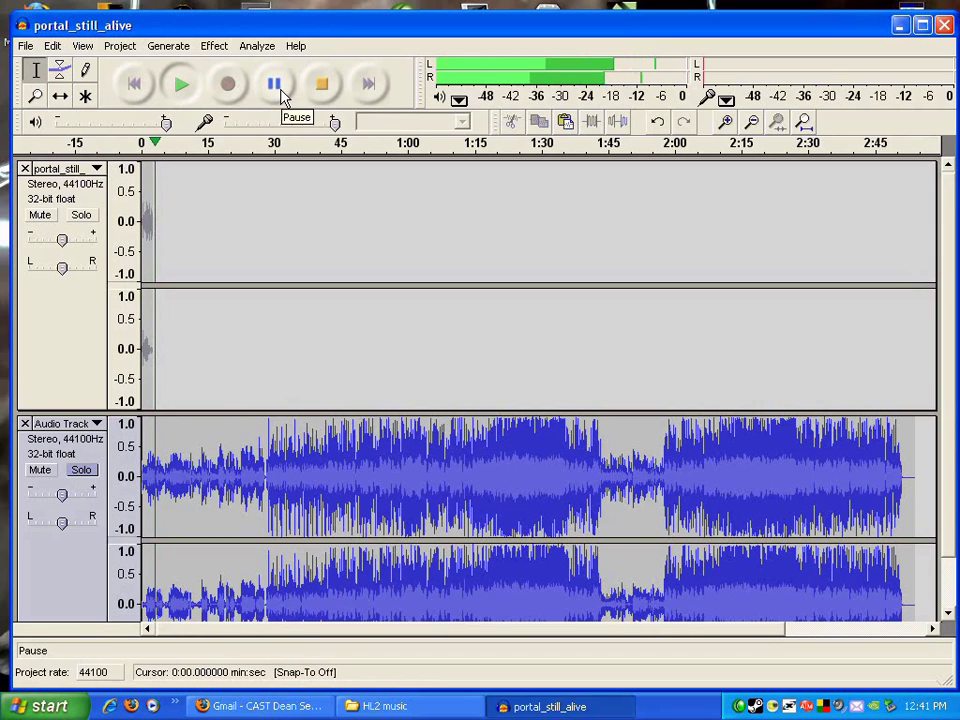
{"action": "left_click", "coordinate": [281, 92]}
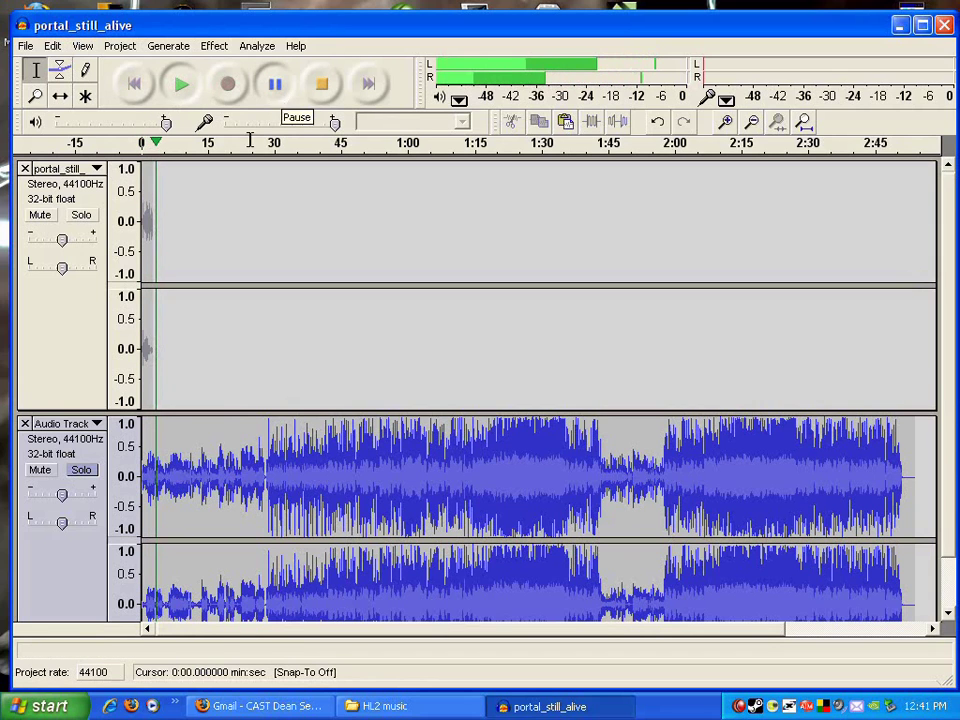
{"action": "left_click", "coordinate": [156, 473]}
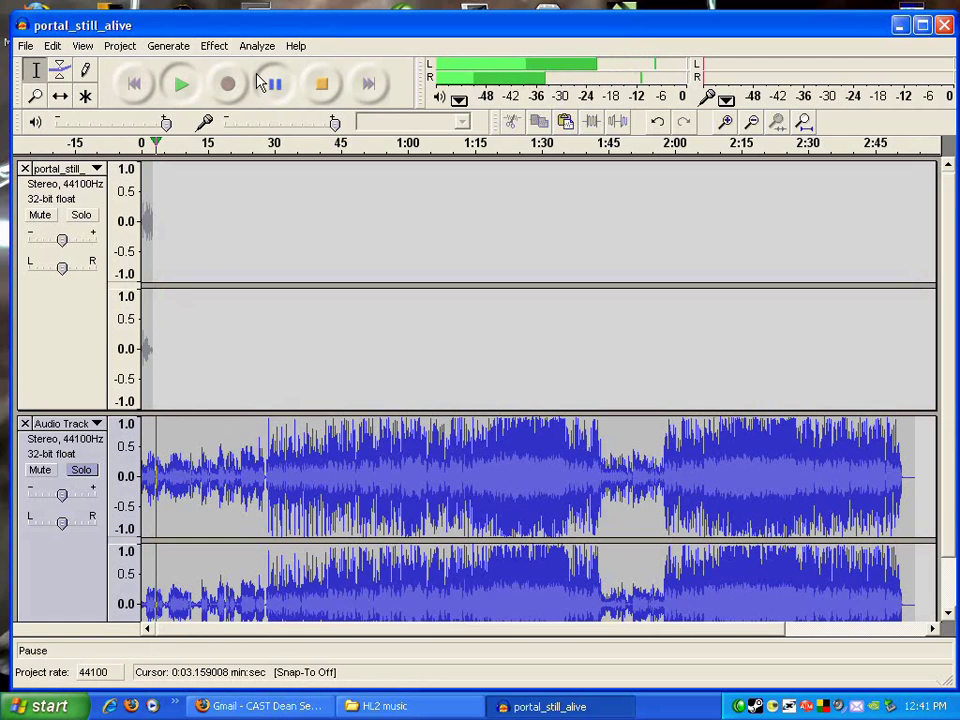
{"action": "left_click", "coordinate": [318, 85]}
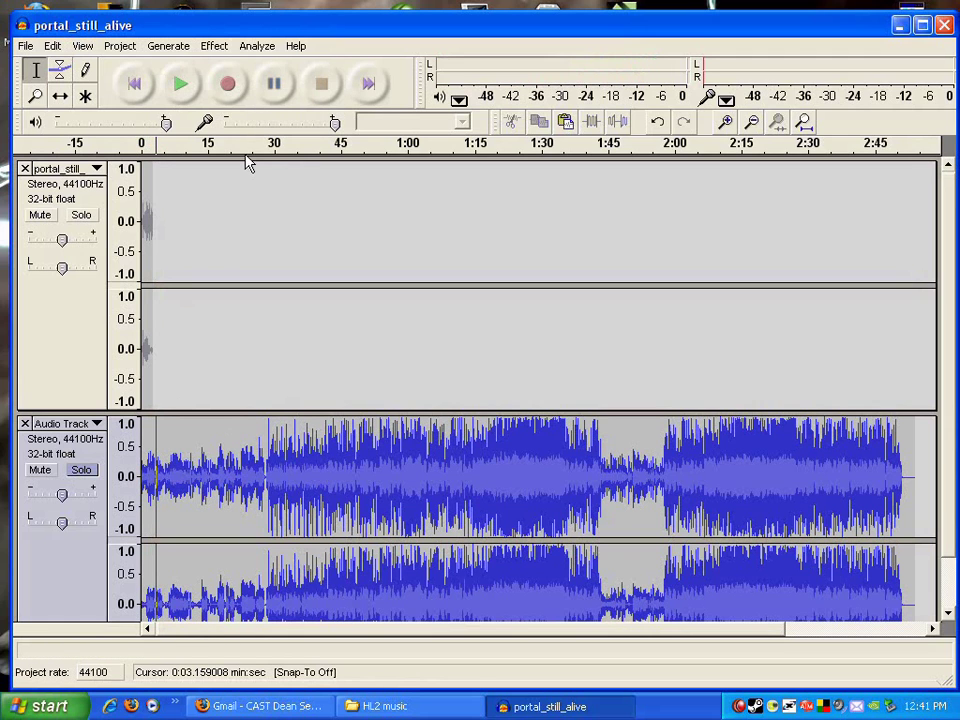
Cut the second track after 0:03.16 and paste the remainder onto a third stereo track.
{"action": "key", "text": "shift+End"}
{"action": "key", "text": "Delete"}
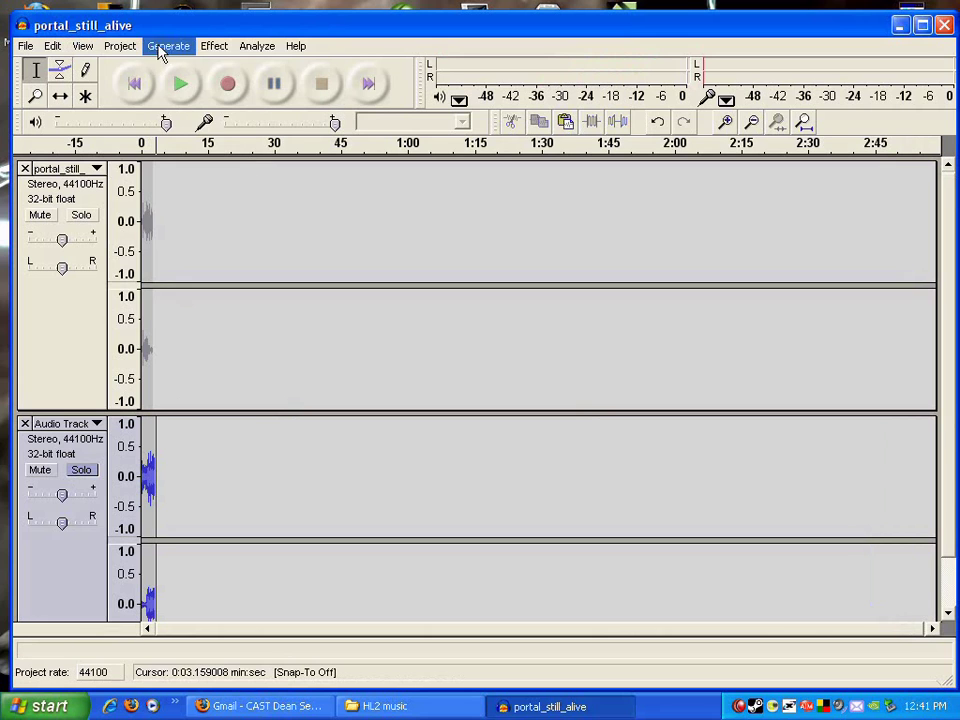
{"action": "left_click", "coordinate": [119, 45]}
{"action": "key", "text": "Escape"}
{"action": "key", "text": "shift+End"}
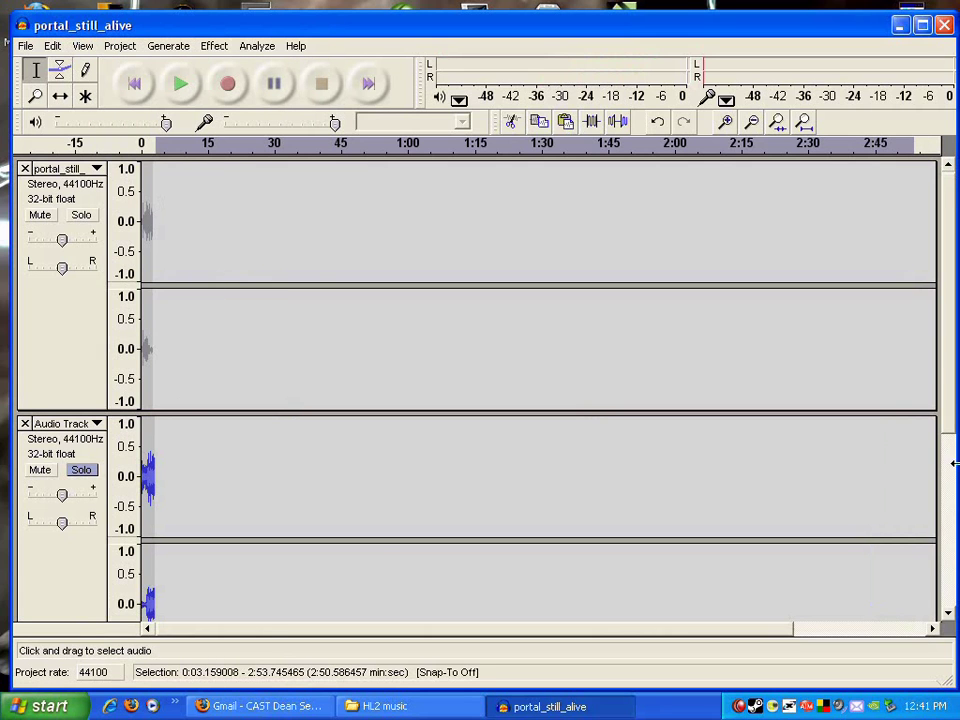
{"action": "scroll", "coordinate": [951, 430], "scroll_direction": "down", "scroll_amount": 1}
{"action": "left_click_drag", "start_coordinate": [951, 430], "coordinate": [952, 452]}
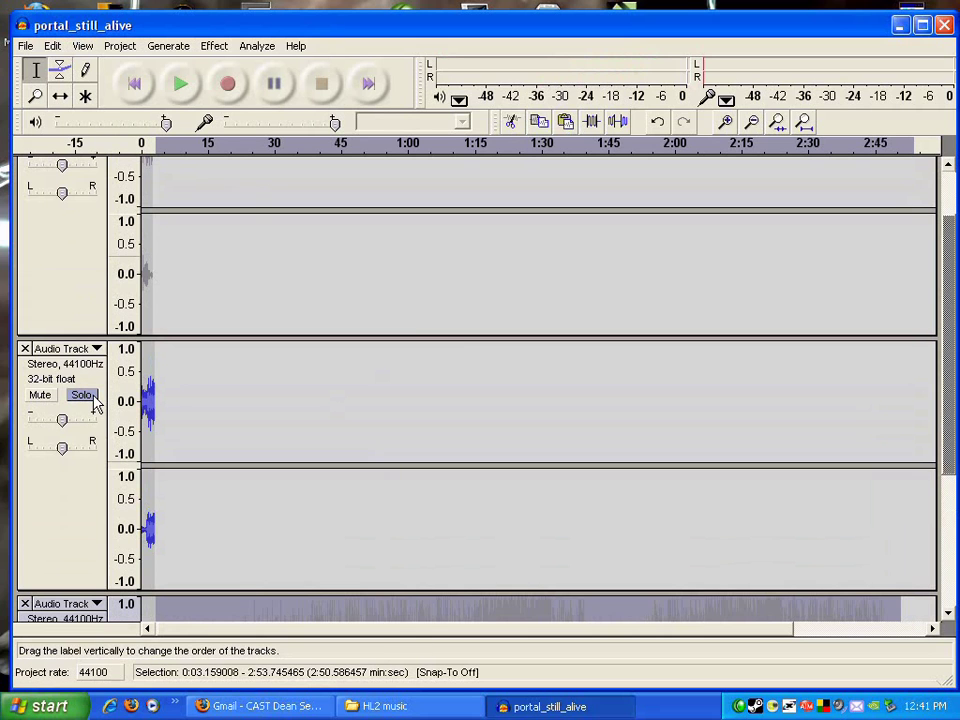
{"action": "left_click_drag", "start_coordinate": [952, 418], "coordinate": [950, 484]}
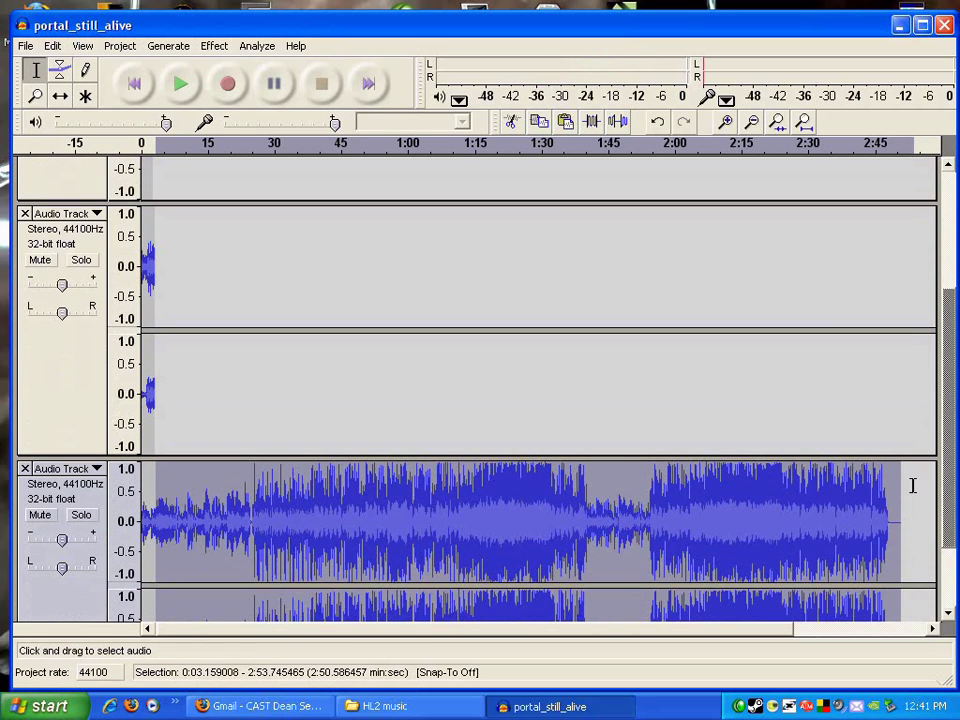
{"action": "left_click", "coordinate": [134, 83]}
Trim the soloed bottom track after 0:02.11, then unsolo it.
{"action": "left_click", "coordinate": [81, 514]}
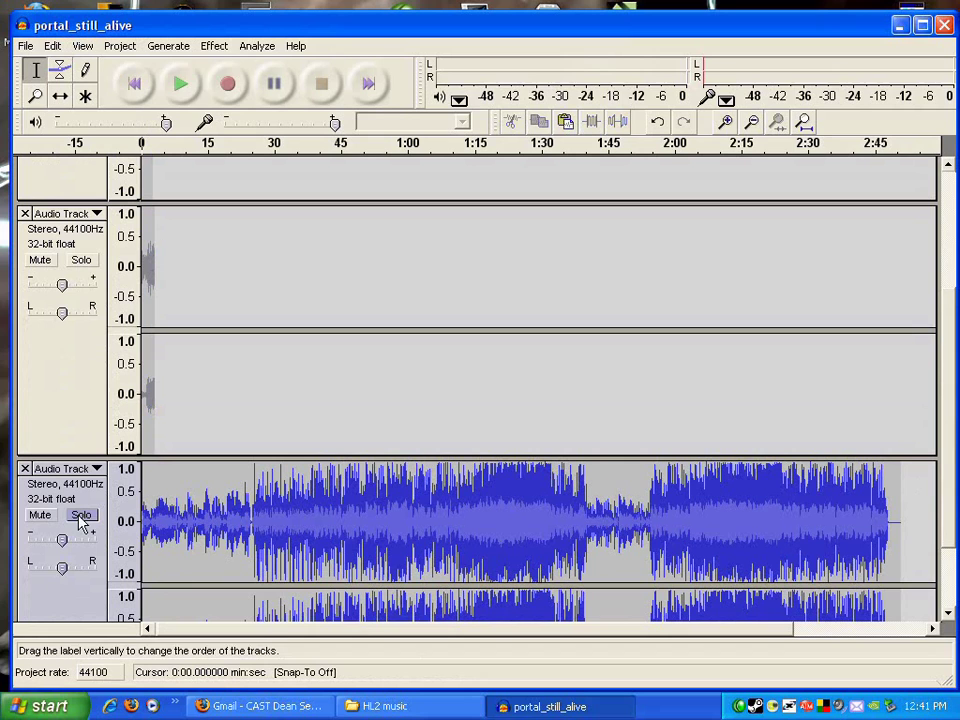
{"action": "left_click", "coordinate": [181, 85]}
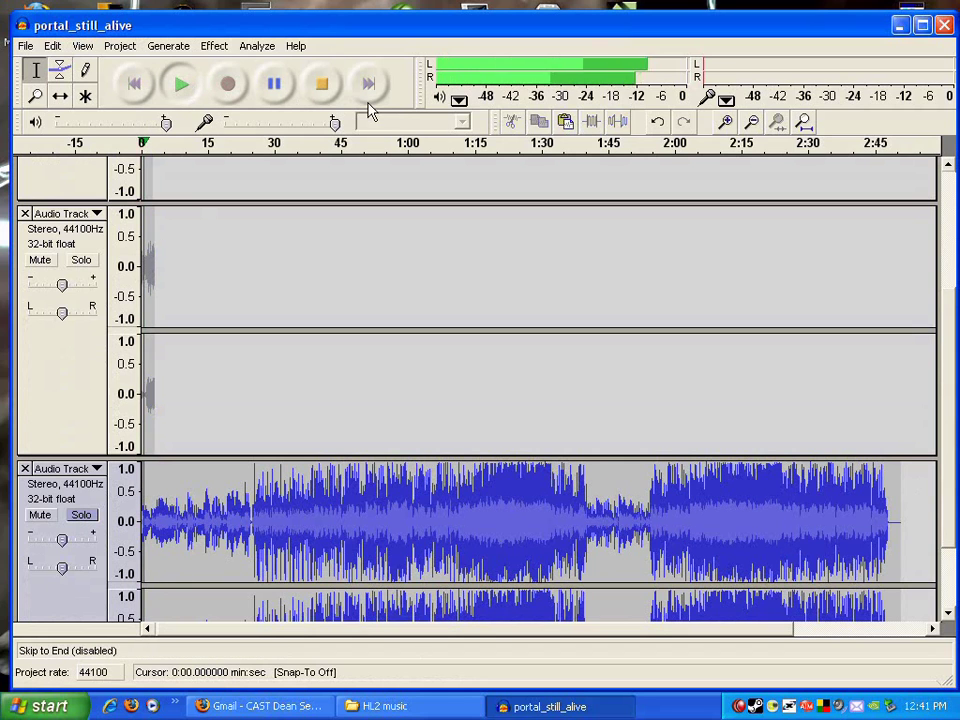
{"action": "left_click", "coordinate": [323, 88]}
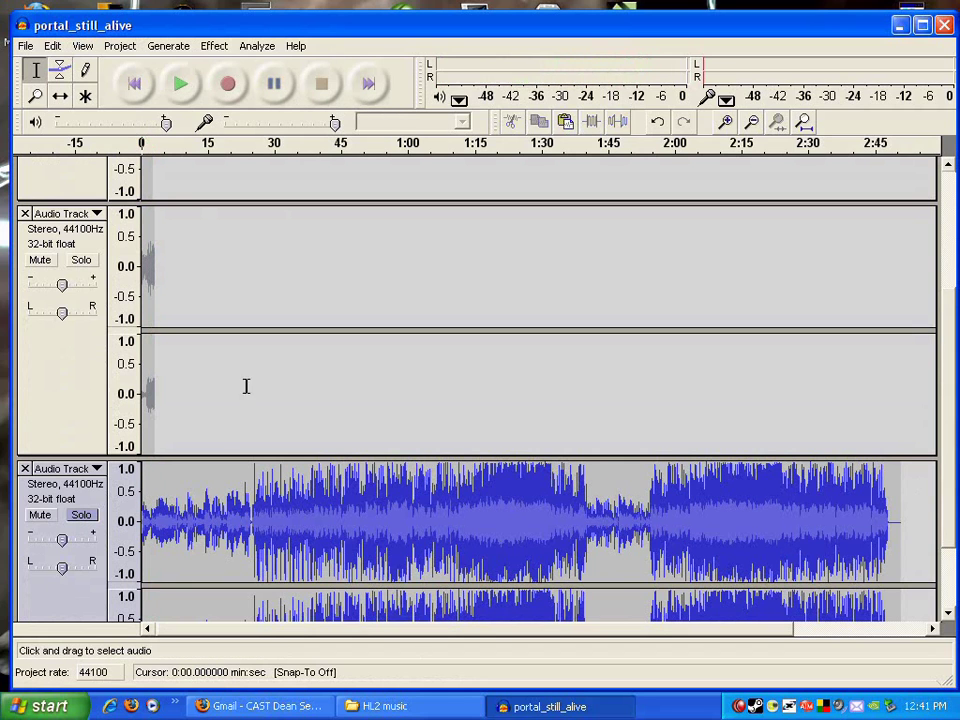
{"action": "left_click", "coordinate": [151, 520]}
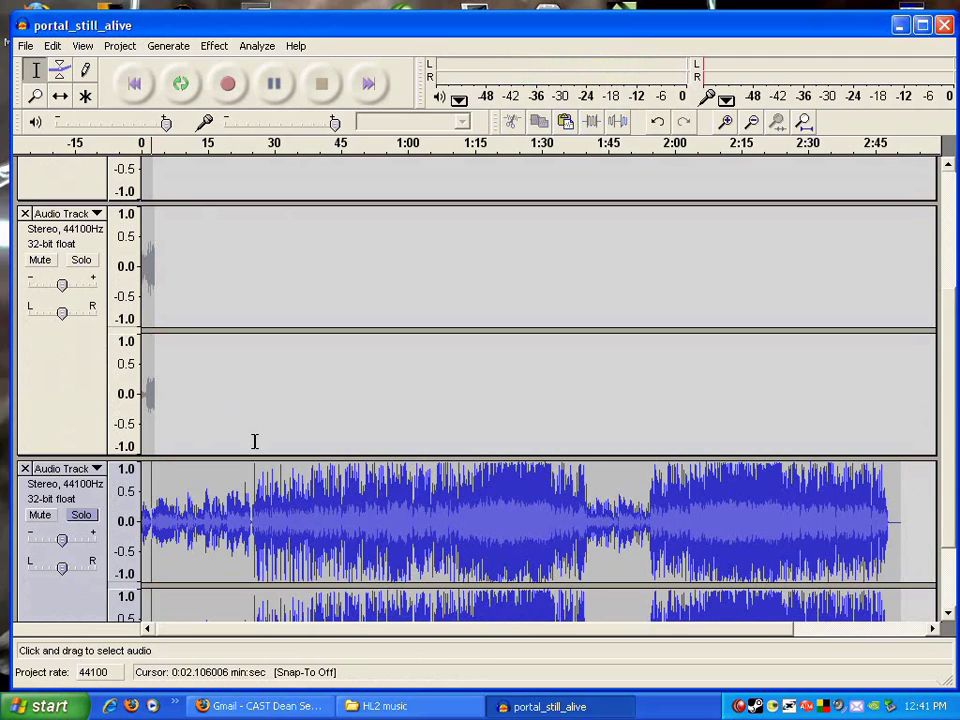
{"action": "key", "text": "shift+End"}
{"action": "key", "text": "Delete"}
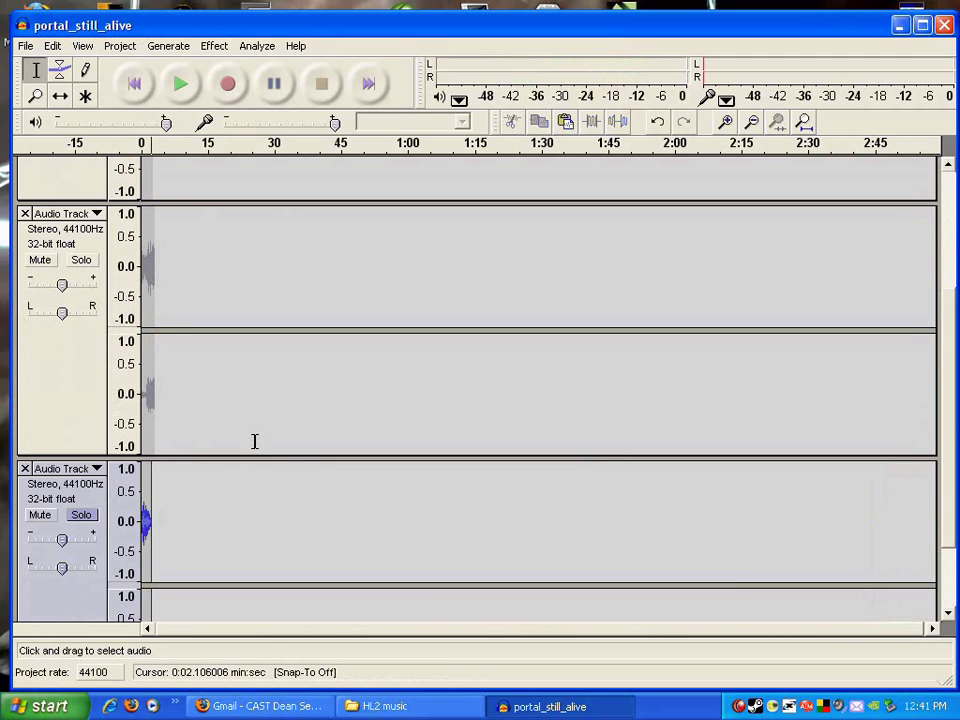
{"action": "left_click", "coordinate": [90, 515]}
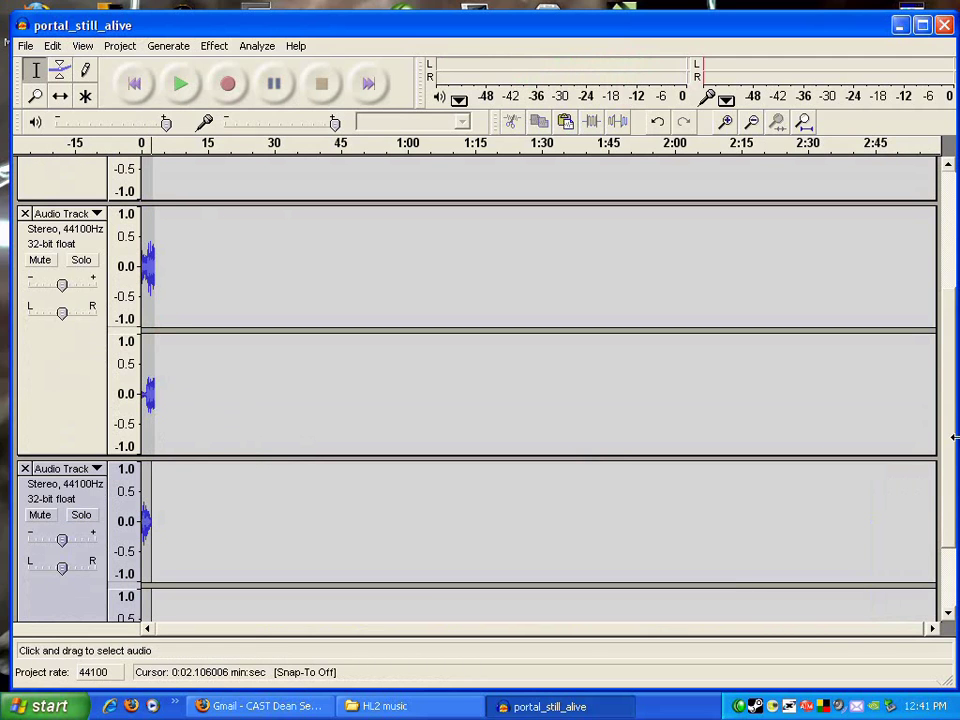
{"action": "left_click_drag", "start_coordinate": [952, 468], "coordinate": [952, 352]}
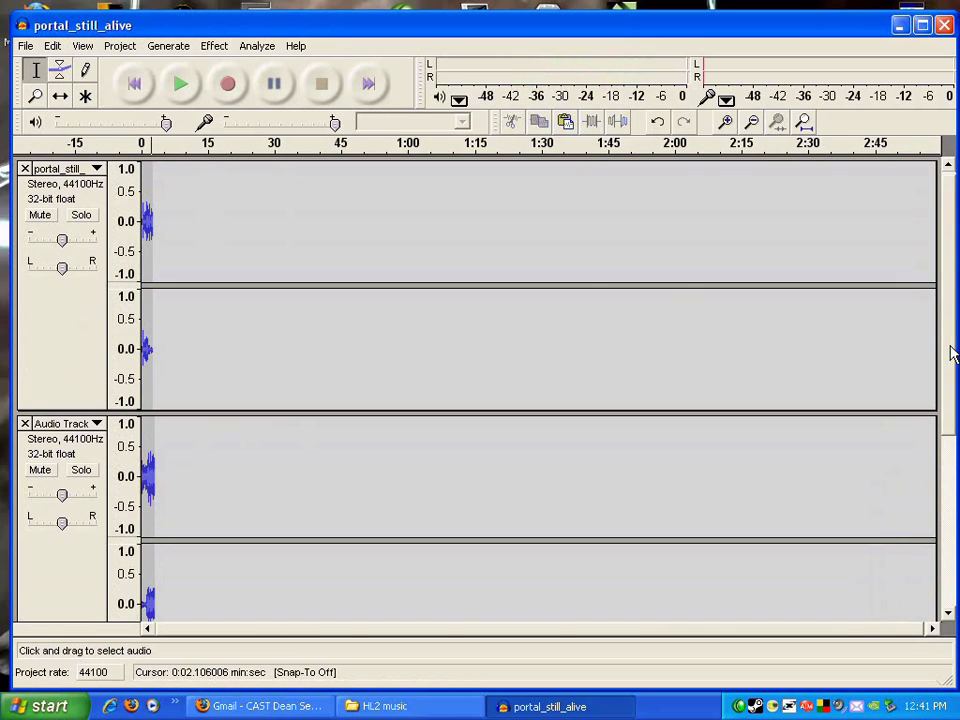
Export Multiple as consecutively numbered WAVs prefixed 'alive' into Sounds\300, which errors out.
{"action": "left_click", "coordinate": [24, 45]}
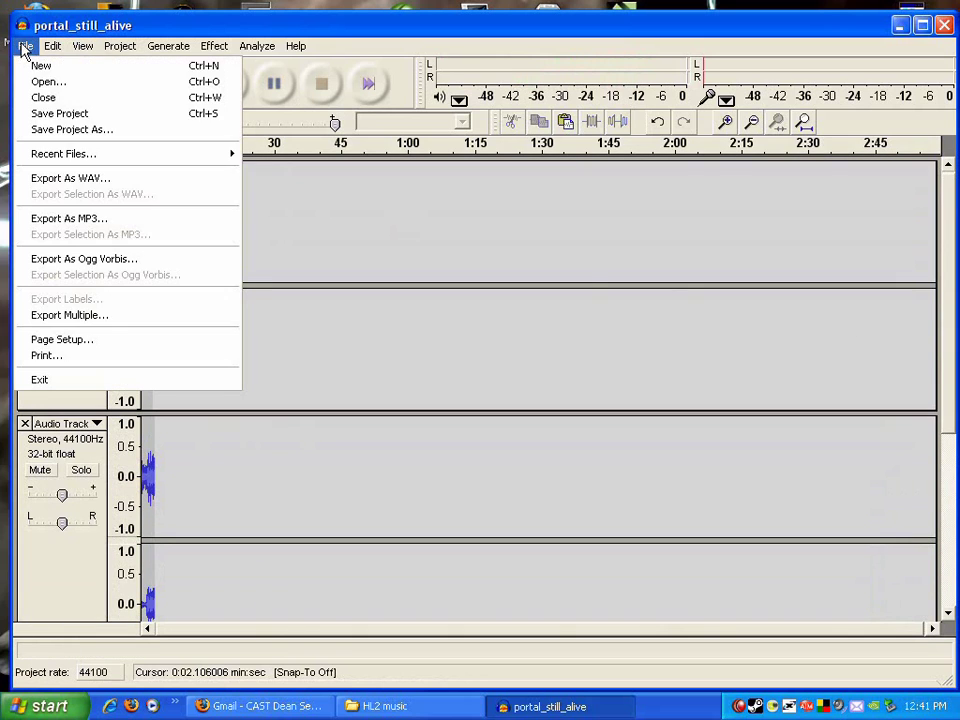
{"action": "left_click", "coordinate": [71, 318]}
{"action": "left_click", "coordinate": [399, 259]}
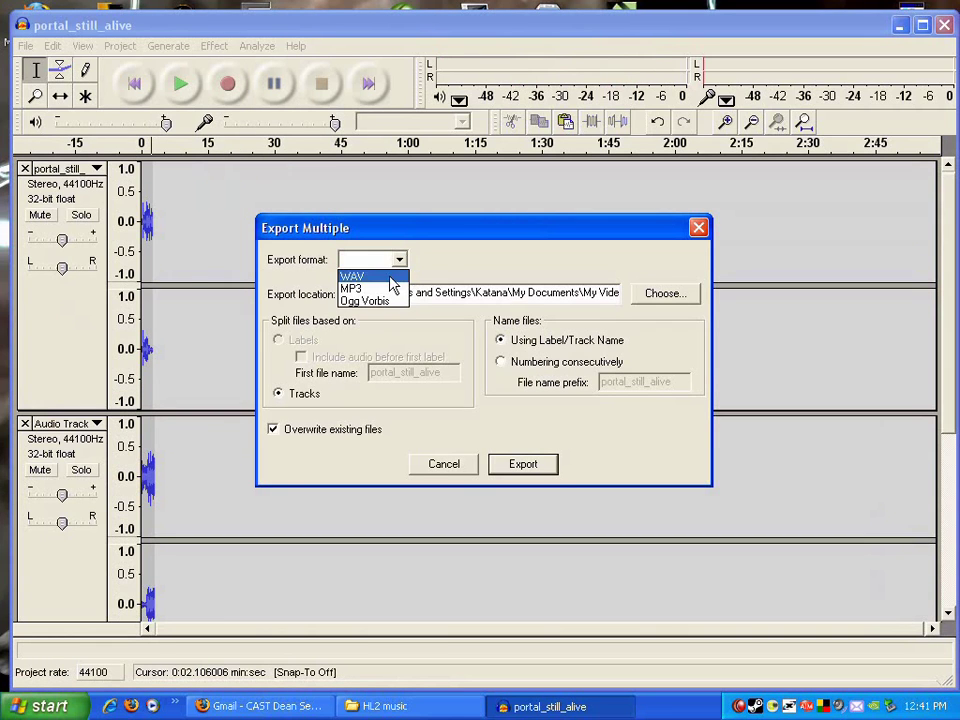
{"action": "left_click", "coordinate": [392, 285]}
{"action": "left_click_drag", "start_coordinate": [602, 292], "coordinate": [688, 293]}
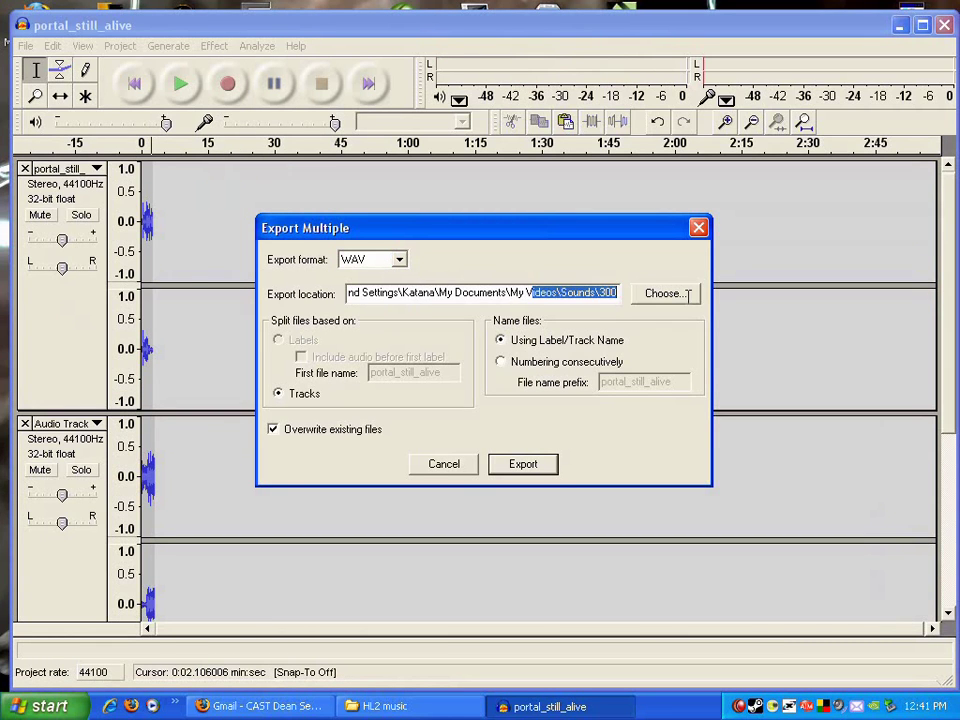
{"action": "left_click", "coordinate": [594, 292]}
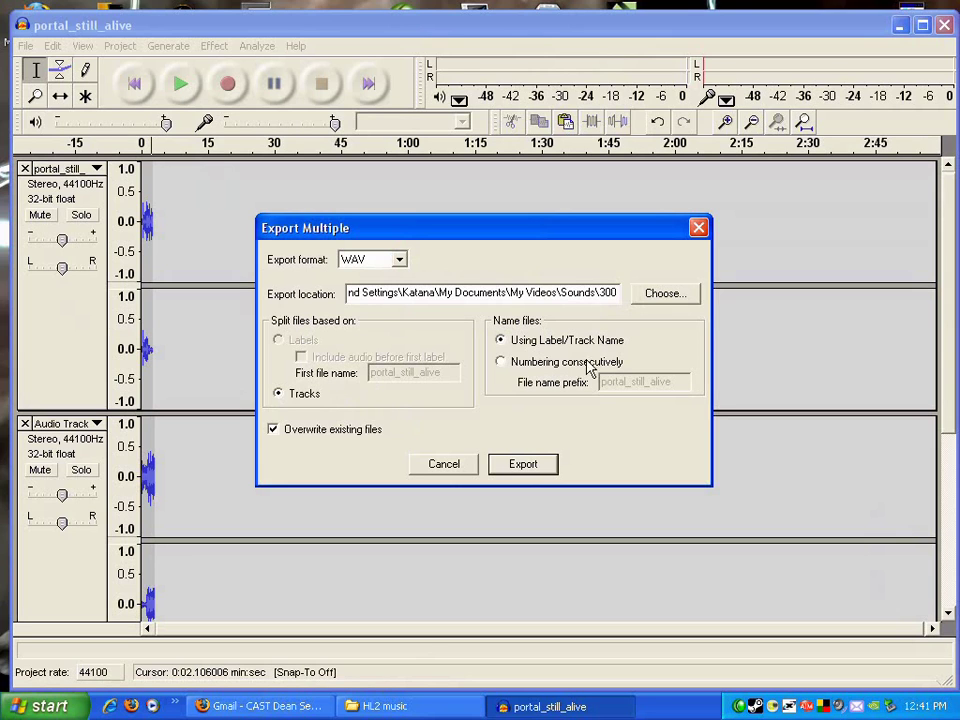
{"action": "left_click", "coordinate": [503, 364]}
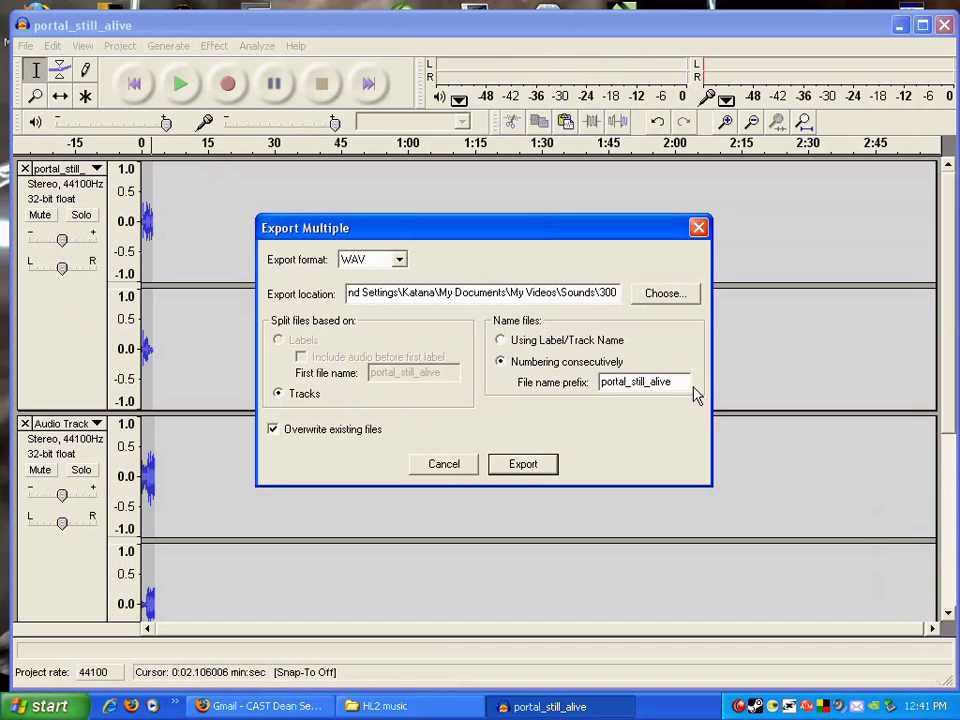
{"action": "left_click_drag", "start_coordinate": [667, 384], "coordinate": [578, 392]}
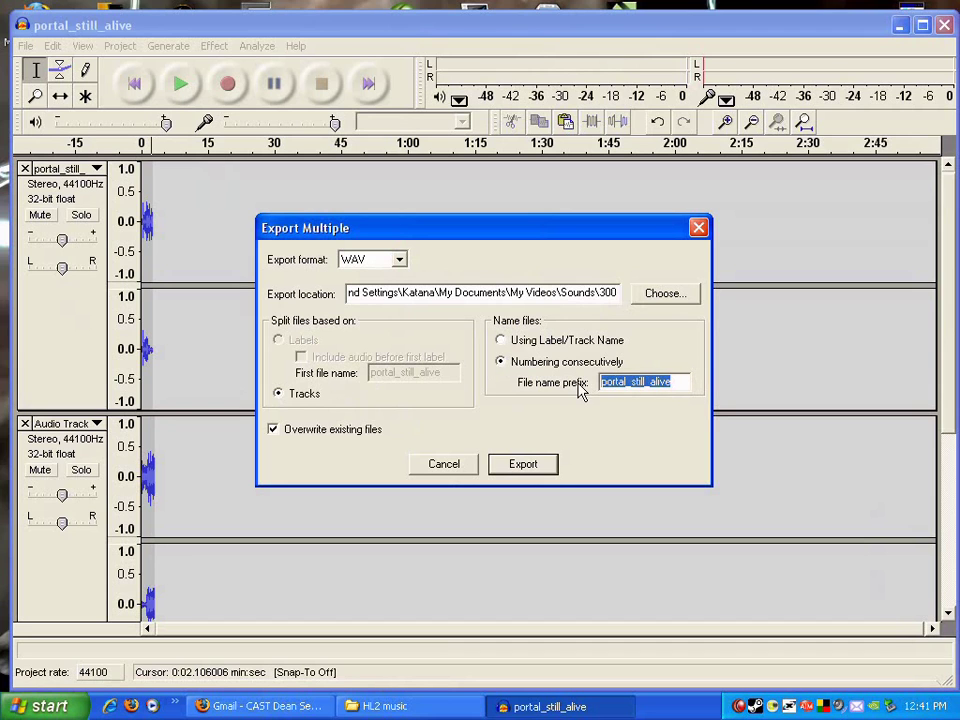
{"action": "type", "text": "alive"}
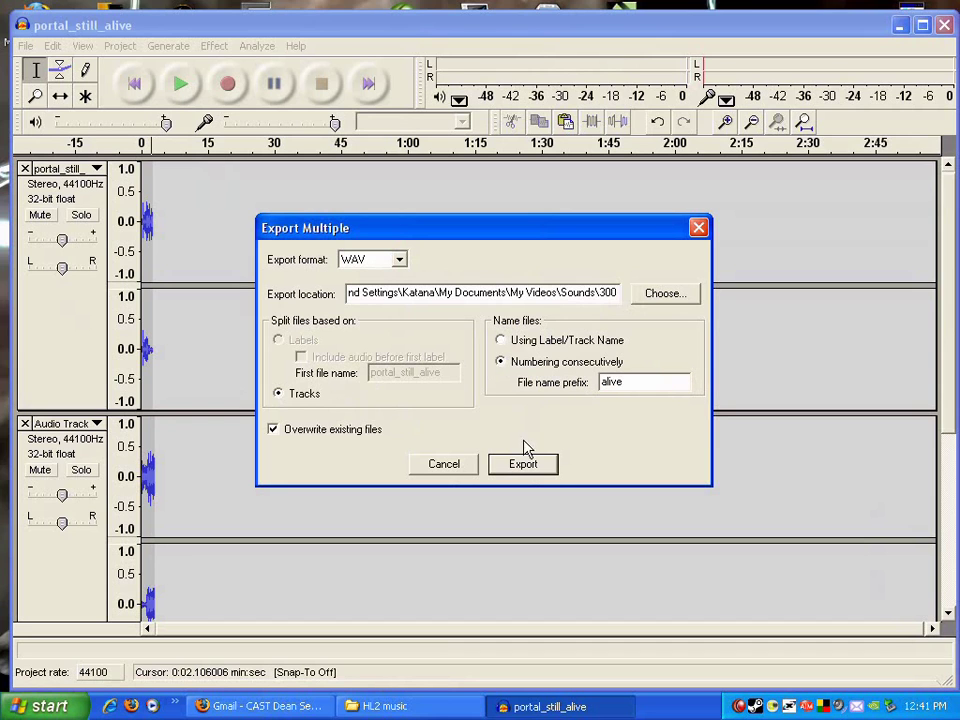
{"action": "left_click", "coordinate": [524, 463]}
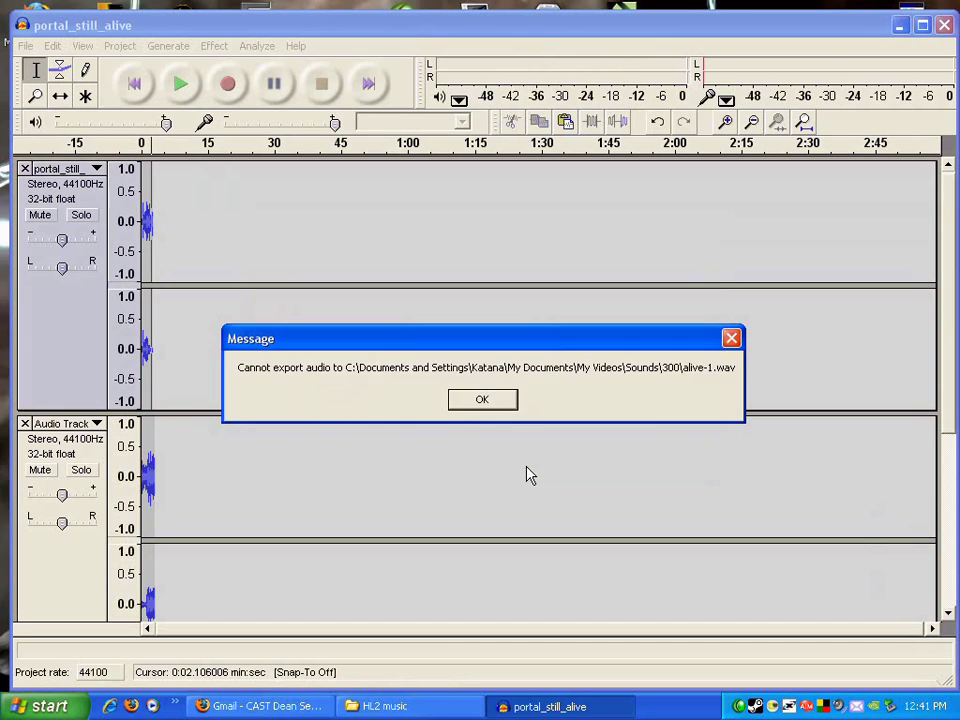
Rerun Export Multiple into Sounds without \300, numbered consecutively, prefix 'alive', as WAV.
{"action": "left_click", "coordinate": [497, 403]}
{"action": "left_click", "coordinate": [455, 394]}
{"action": "left_click", "coordinate": [22, 45]}
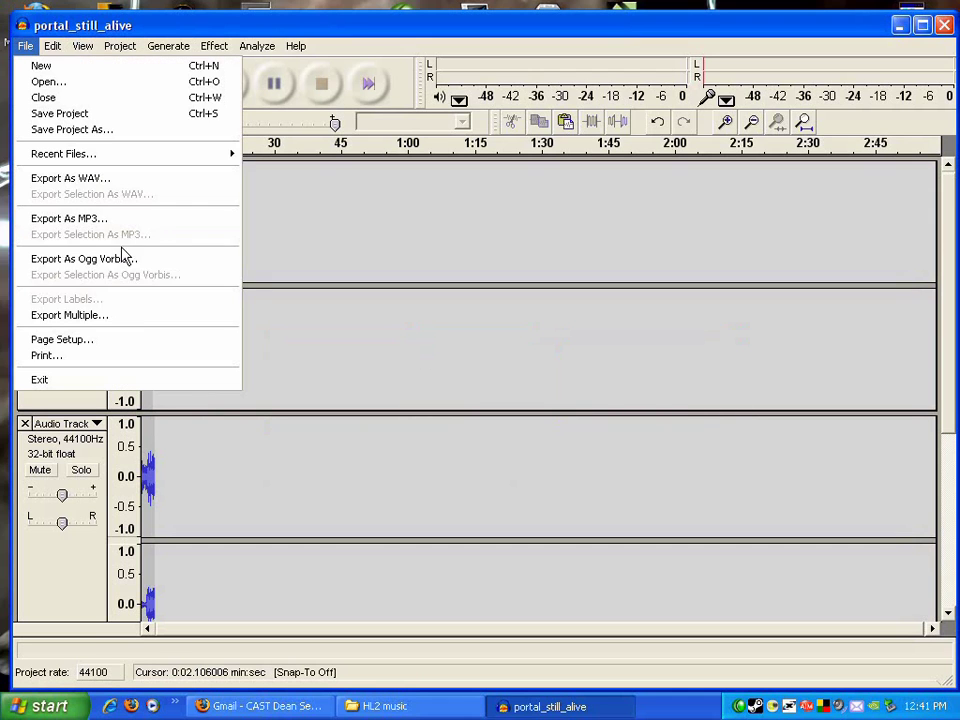
{"action": "left_click", "coordinate": [113, 314]}
{"action": "left_click_drag", "start_coordinate": [592, 296], "coordinate": [664, 313]}
{"action": "key", "text": "BackSpace"}
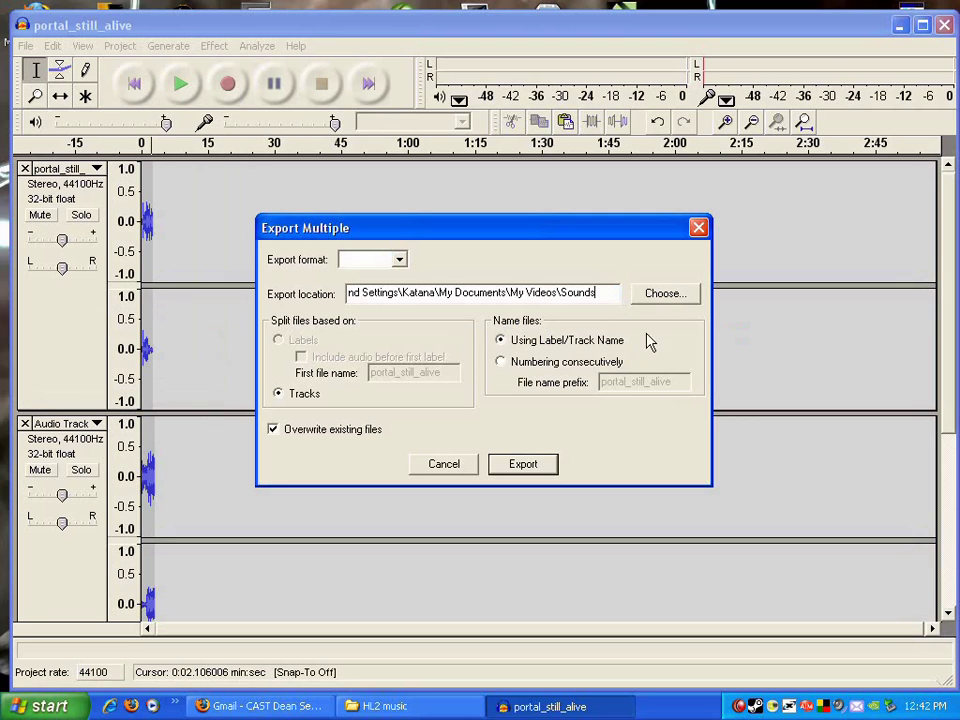
{"action": "left_click", "coordinate": [502, 363]}
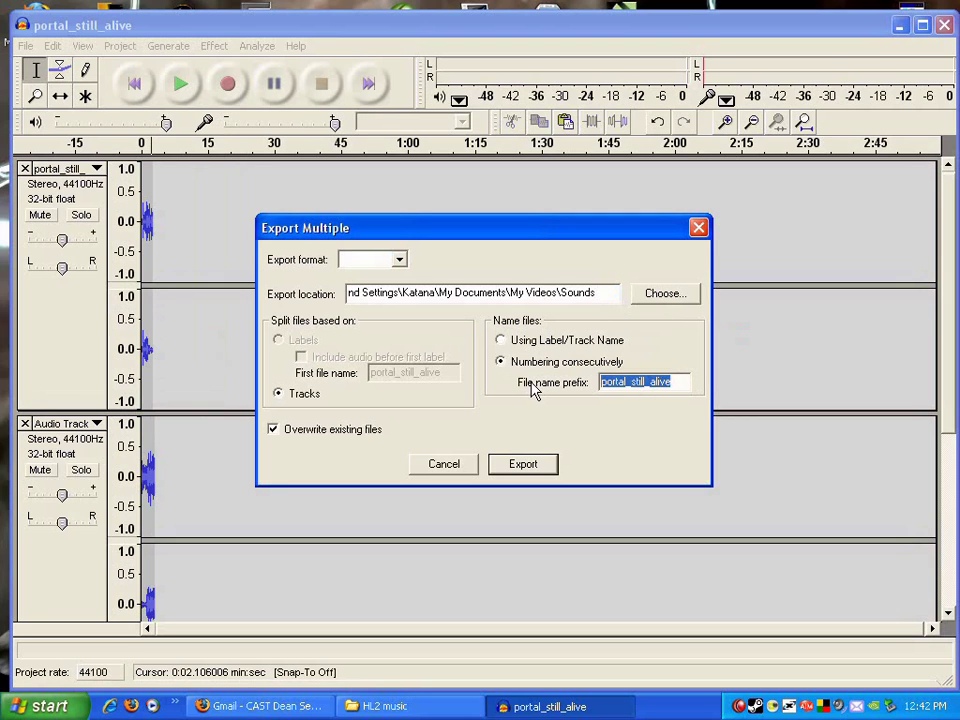
{"action": "type", "text": "al"}
{"action": "left_click", "coordinate": [399, 259]}
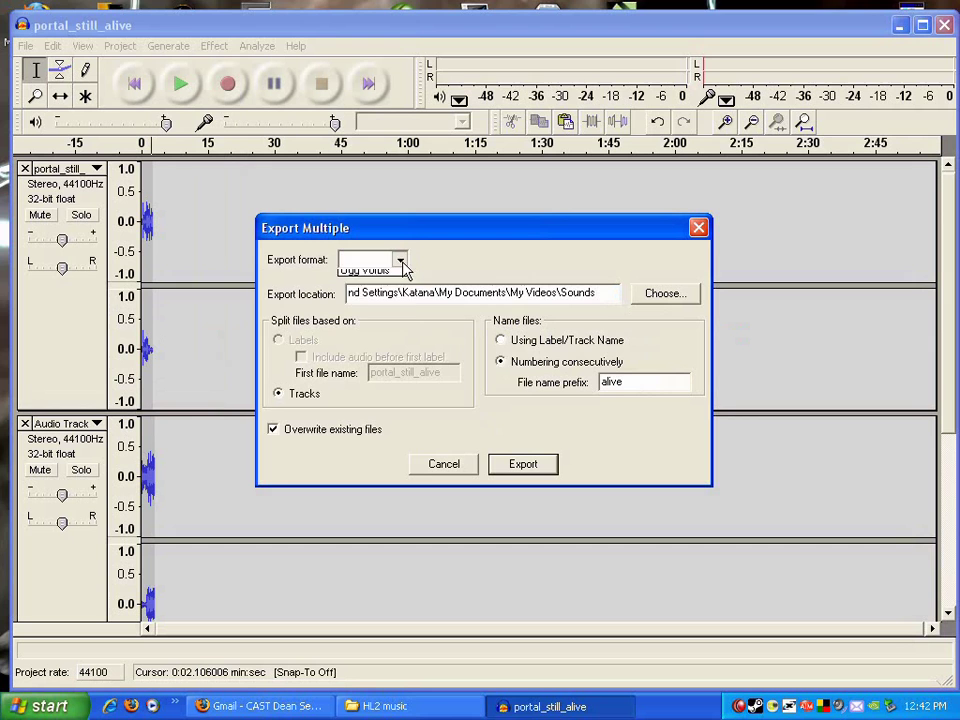
{"action": "left_click", "coordinate": [365, 273]}
{"action": "left_click", "coordinate": [521, 464]}
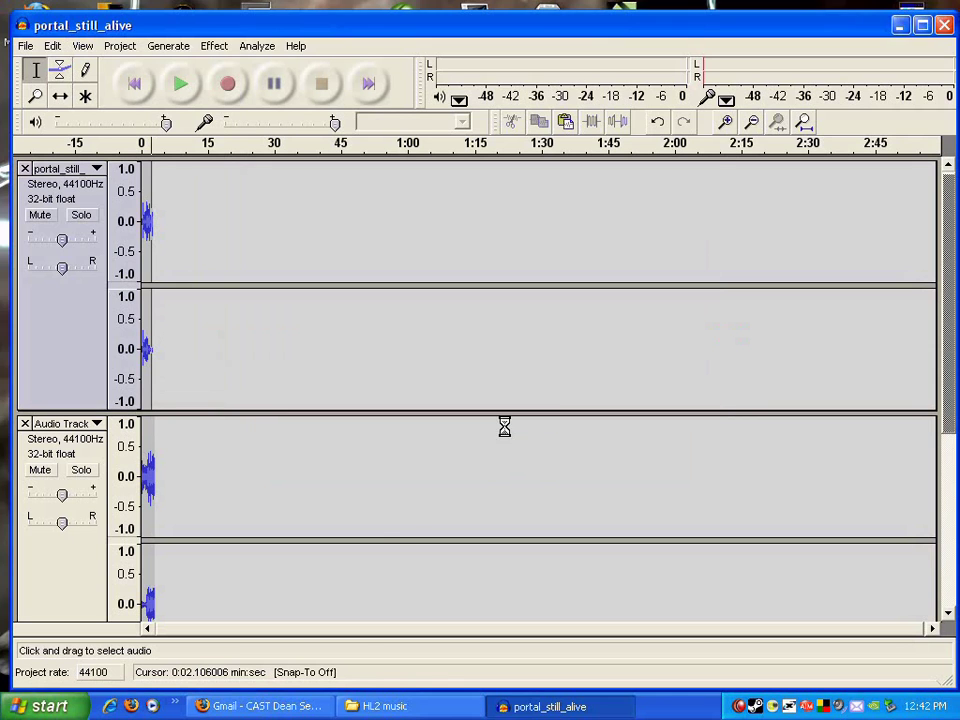
Browse to My Videos\Sounds in Explorer and select alive-1 through alive-3.
{"action": "left_click", "coordinate": [483, 400]}
{"action": "left_click", "coordinate": [383, 706]}
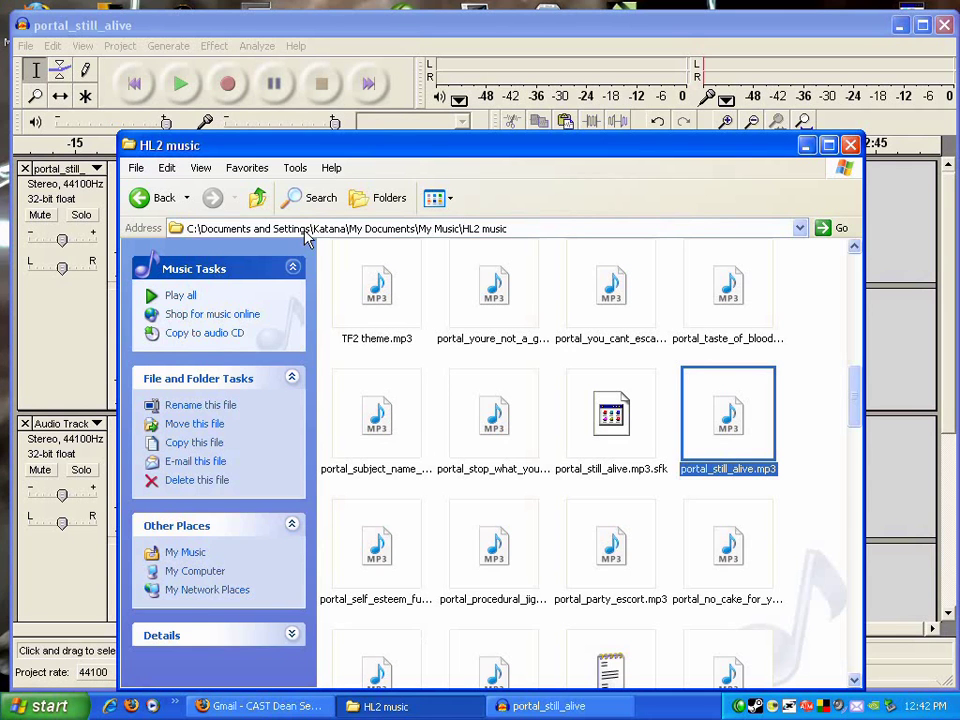
{"action": "left_click", "coordinate": [258, 198]}
{"action": "left_click", "coordinate": [258, 198]}
{"action": "double_click", "coordinate": [394, 578]}
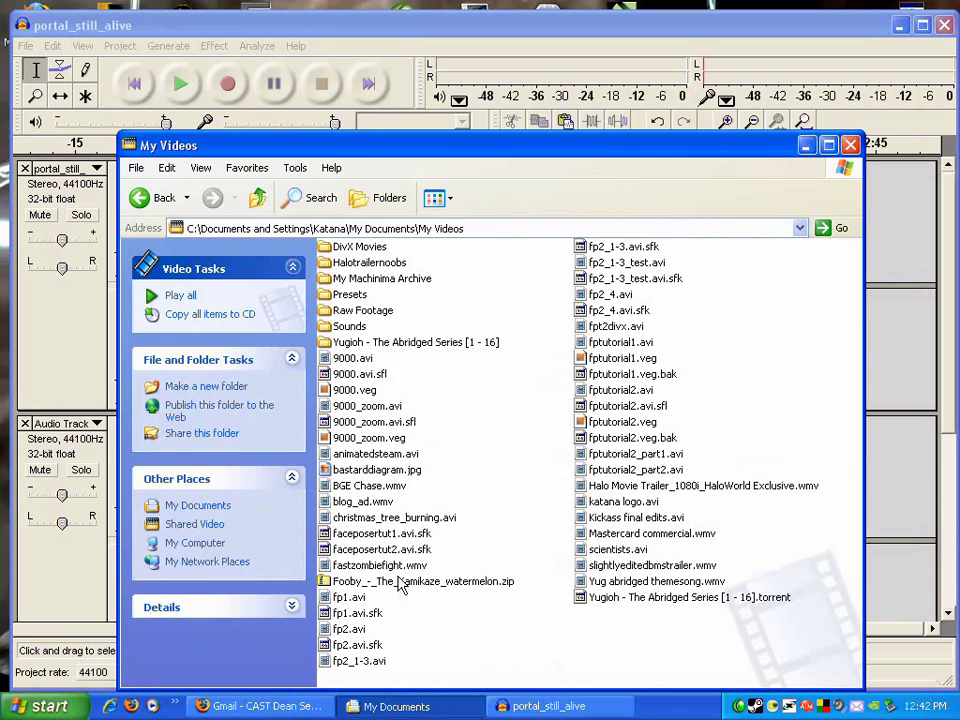
{"action": "double_click", "coordinate": [350, 326]}
{"action": "scroll", "coordinate": [572, 429], "scroll_direction": "down", "scroll_amount": 10}
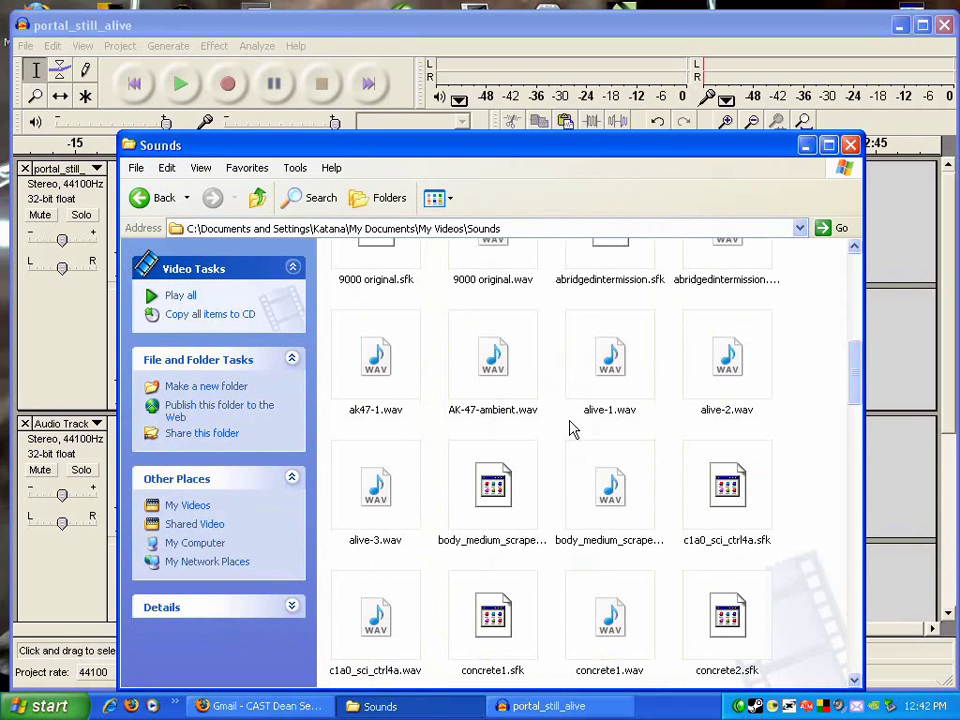
{"action": "scroll", "coordinate": [572, 429], "scroll_direction": "down", "scroll_amount": 3}
{"action": "scroll", "coordinate": [572, 429], "scroll_direction": "up", "scroll_amount": 4}
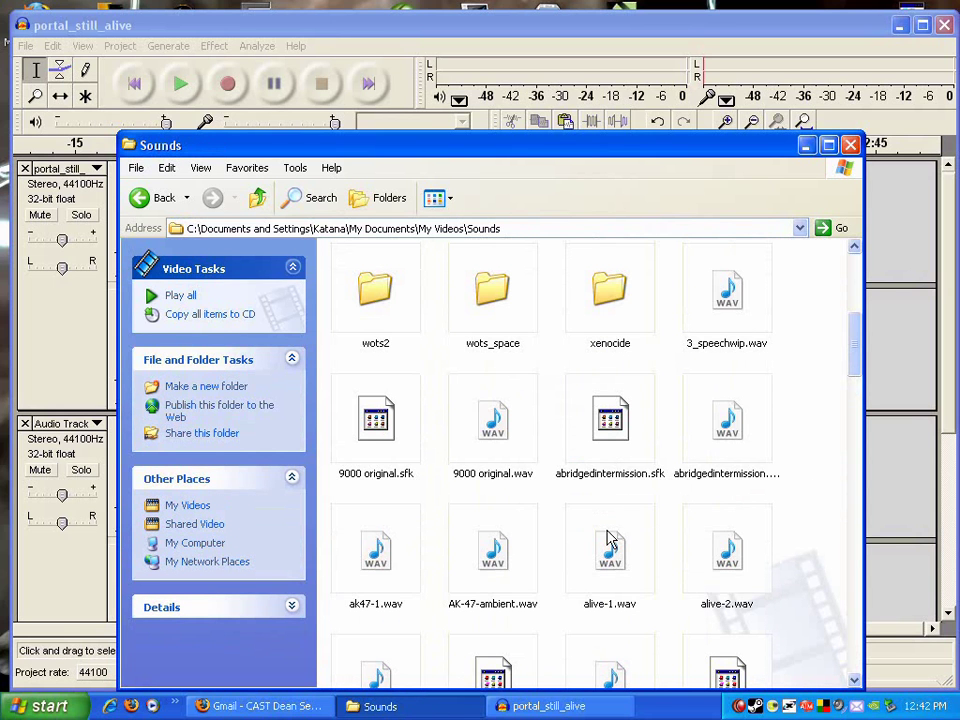
{"action": "scroll", "coordinate": [760, 548], "scroll_direction": "down", "scroll_amount": 3}
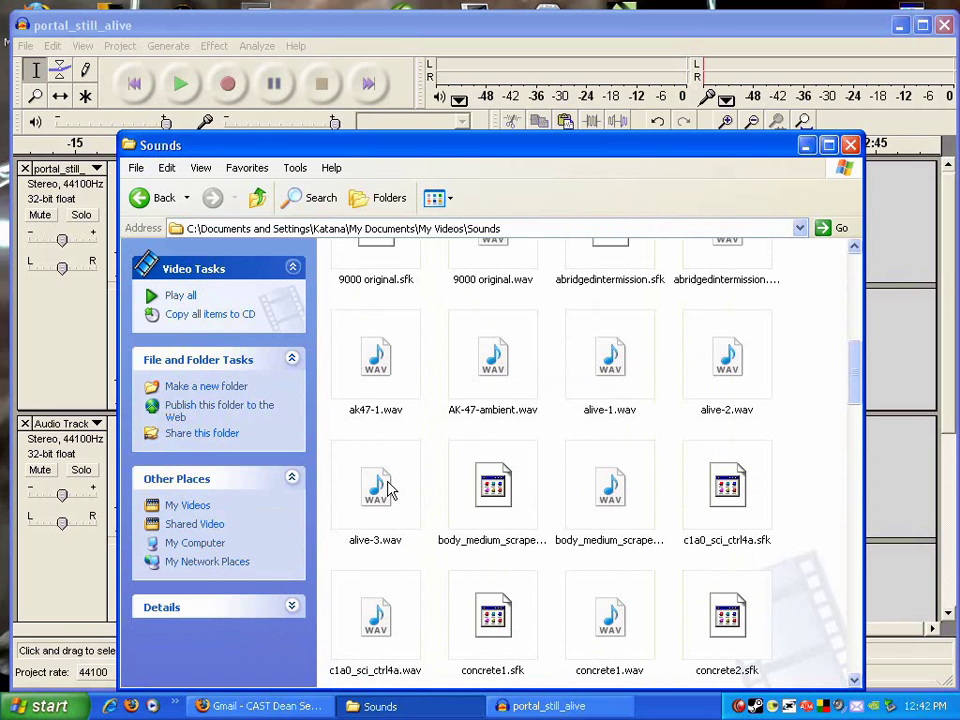
{"action": "left_click", "coordinate": [617, 363]}
{"action": "left_click", "coordinate": [380, 500], "text": "shift"}
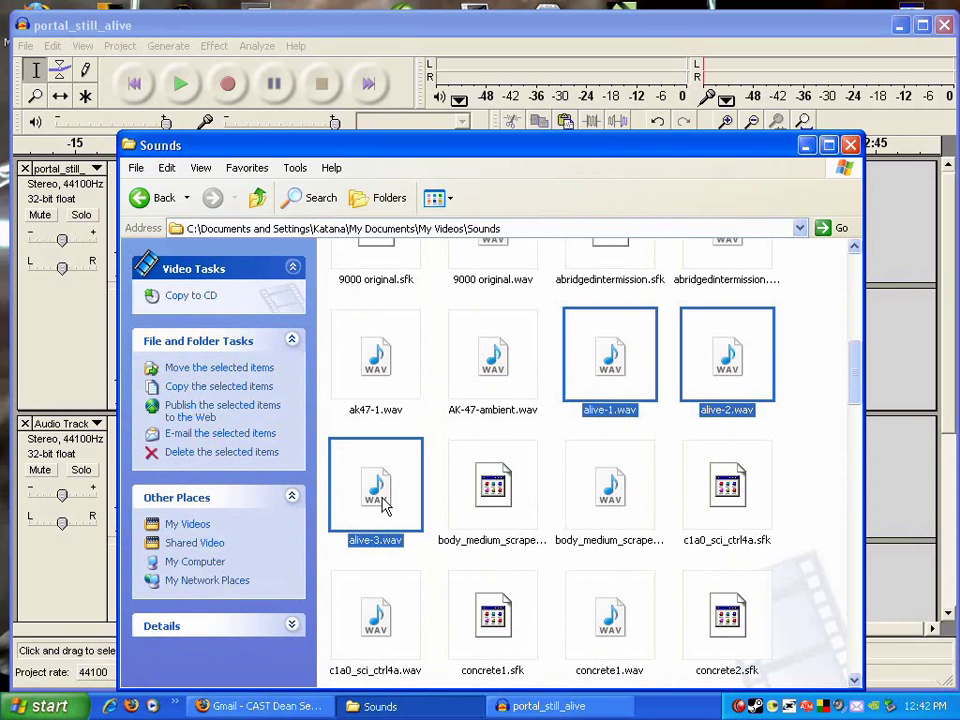
Paste the three alive WAV files into E:\...\hl2\sound.
{"action": "left_click", "coordinate": [258, 200]}
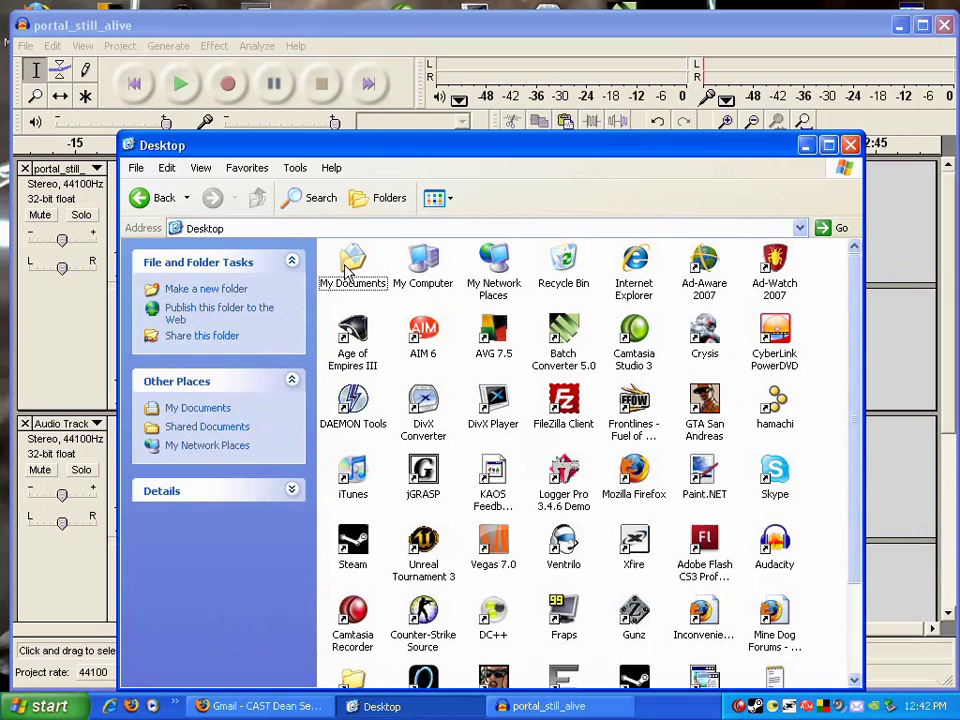
{"action": "double_click", "coordinate": [431, 235]}
{"action": "double_click", "coordinate": [600, 385]}
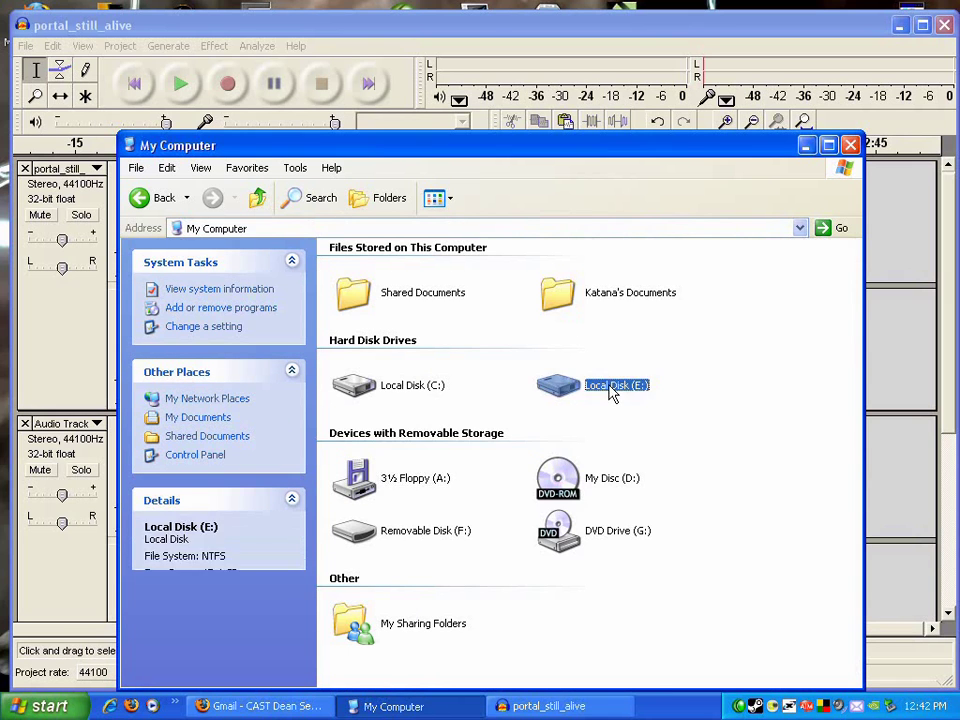
{"action": "double_click", "coordinate": [580, 612]}
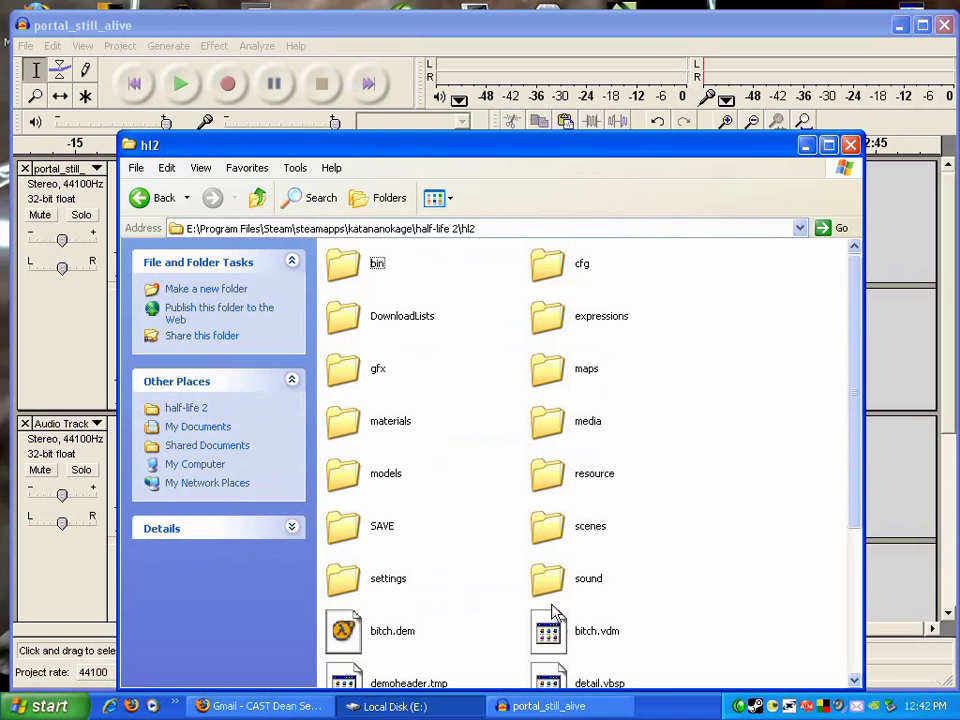
{"action": "double_click", "coordinate": [544, 594]}
{"action": "scroll", "coordinate": [545, 598], "scroll_direction": "down", "scroll_amount": 1}
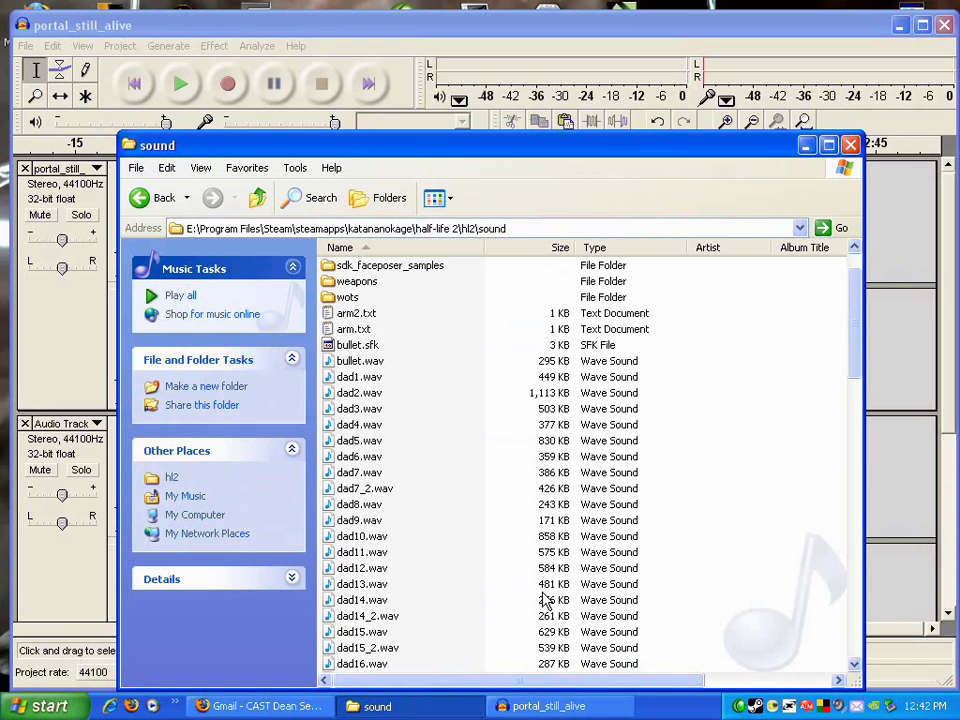
{"action": "scroll", "coordinate": [545, 598], "scroll_direction": "down", "scroll_amount": 3}
{"action": "key", "text": "ctrl+v"}
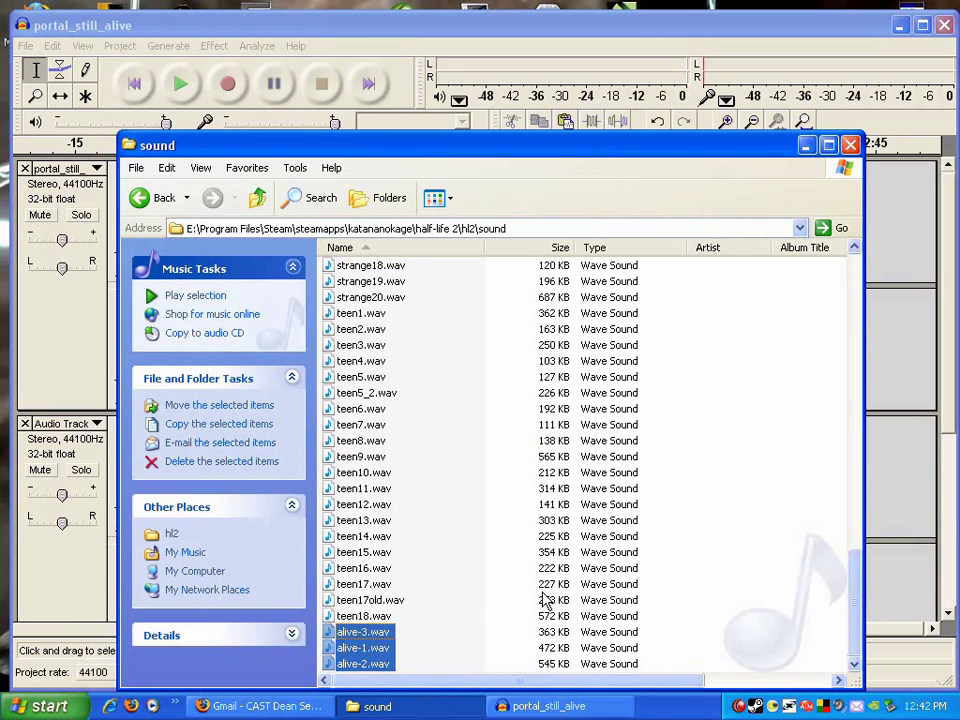
{"action": "scroll", "coordinate": [545, 598], "scroll_direction": "up", "scroll_amount": 5}
{"action": "scroll", "coordinate": [545, 598], "scroll_direction": "up", "scroll_amount": 2}
{"action": "scroll", "coordinate": [545, 598], "scroll_direction": "up", "scroll_amount": 3}
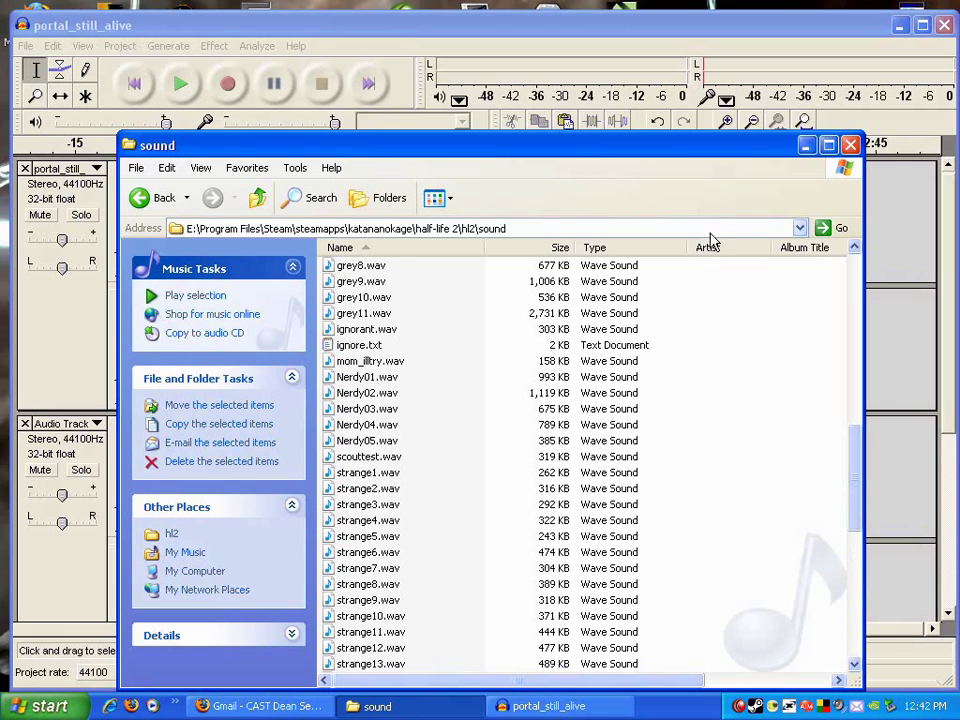
Close Explorer and quit Audacity without saving the project.
{"action": "left_click", "coordinate": [849, 145]}
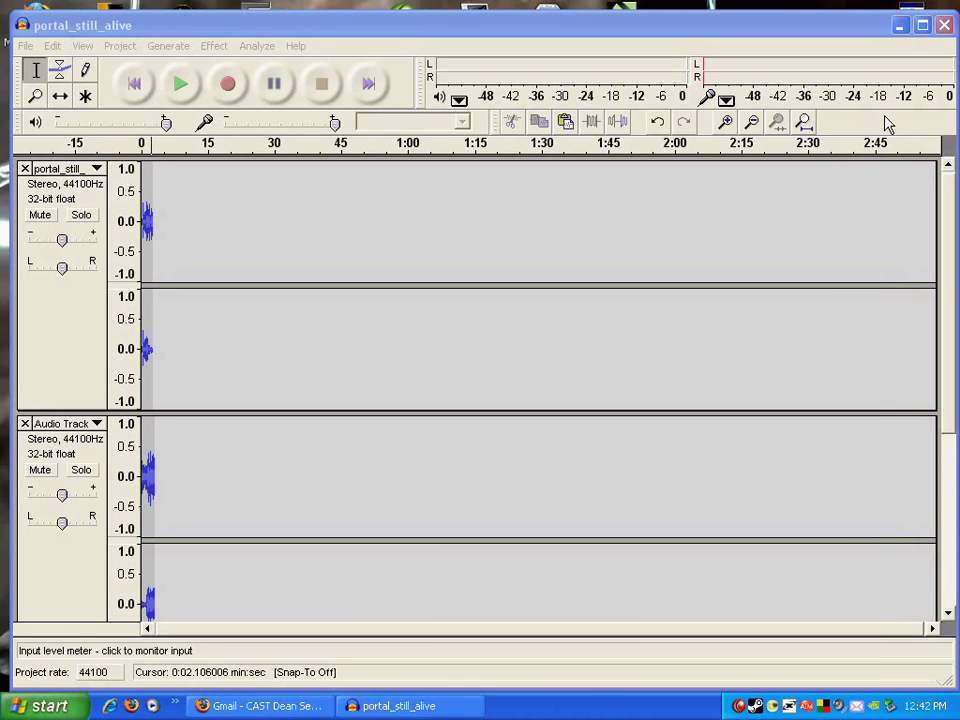
{"action": "left_click", "coordinate": [945, 27]}
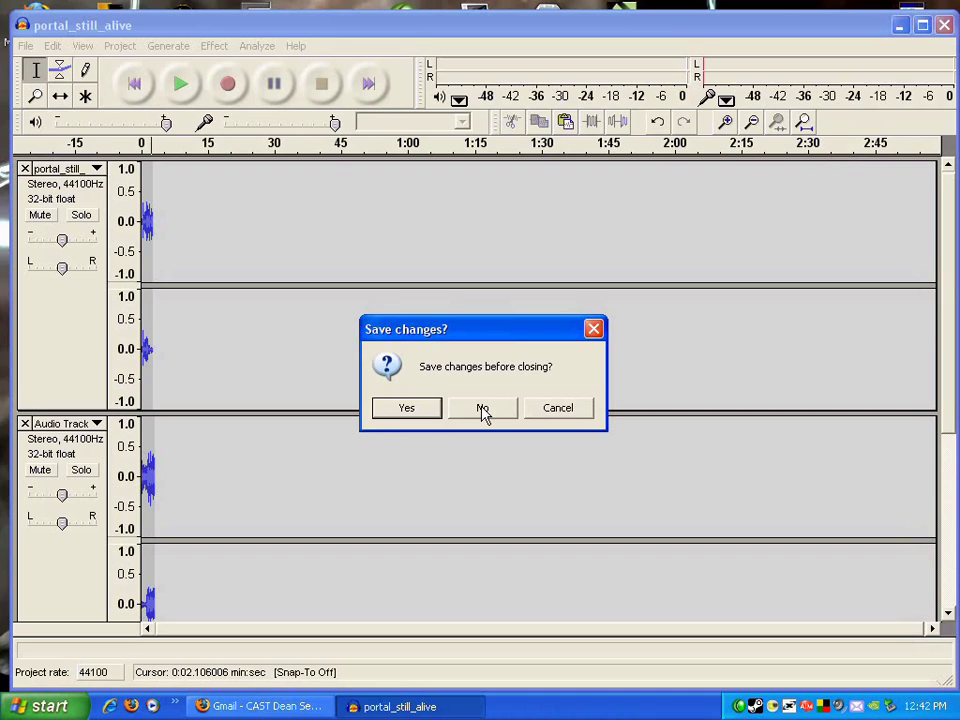
{"action": "left_click", "coordinate": [483, 410]}
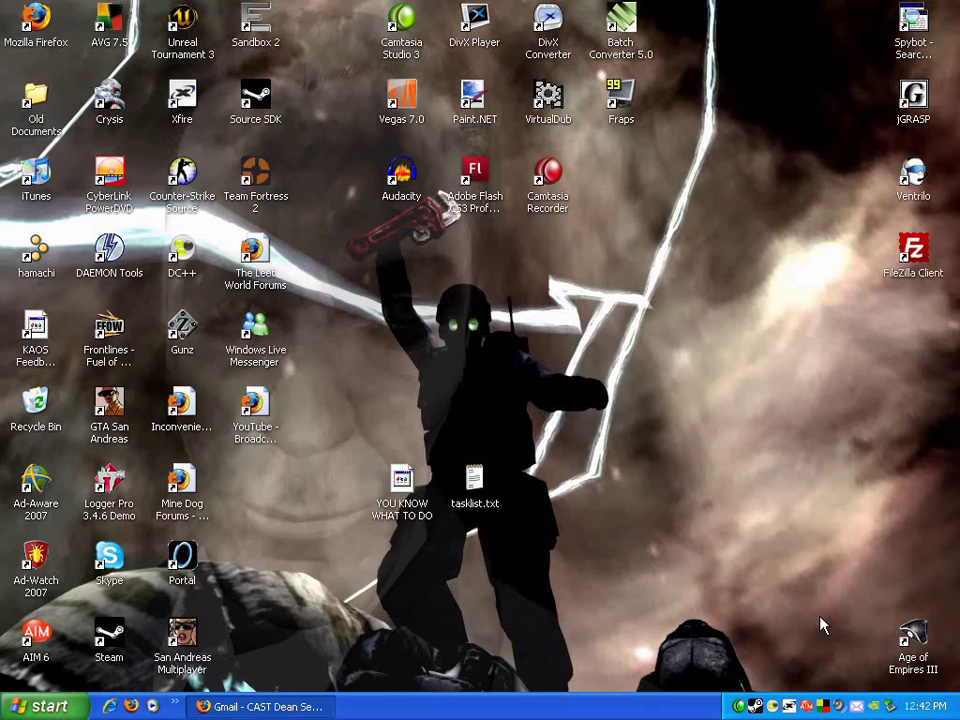
Give Source SDK the Steam launch option '-engine ep1' and close its properties.
{"action": "double_click", "coordinate": [757, 708]}
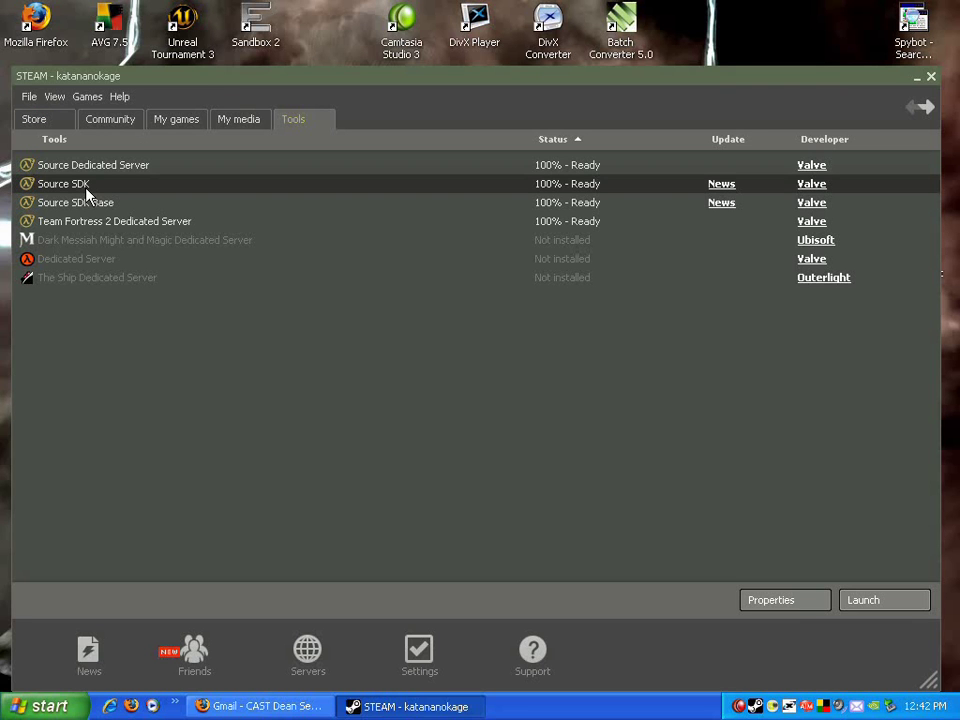
{"action": "double_click", "coordinate": [113, 186]}
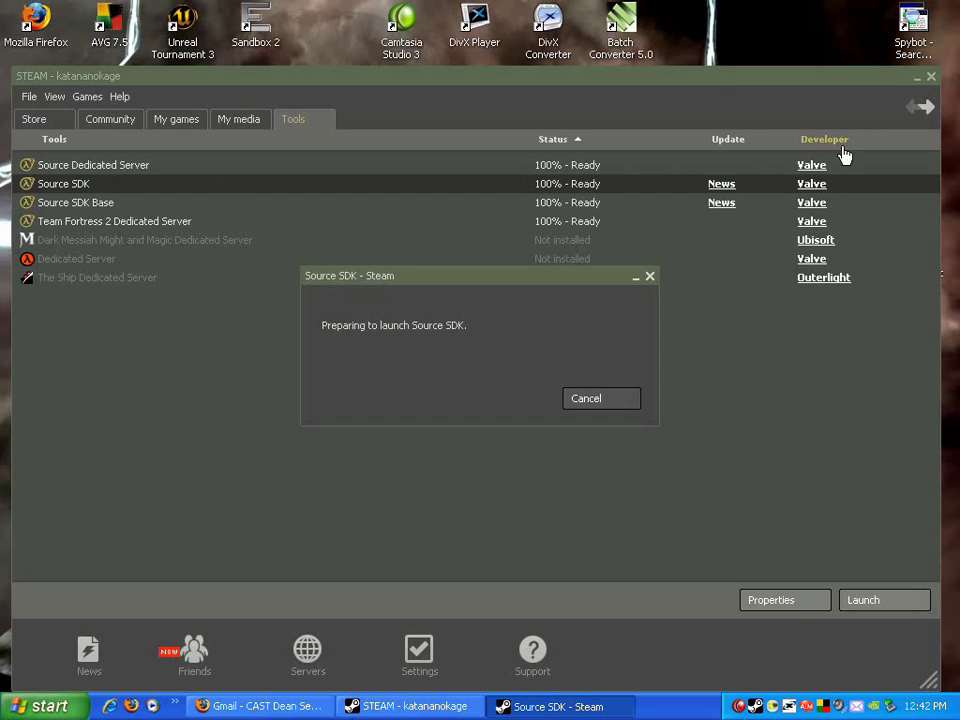
{"action": "right_click", "coordinate": [114, 187]}
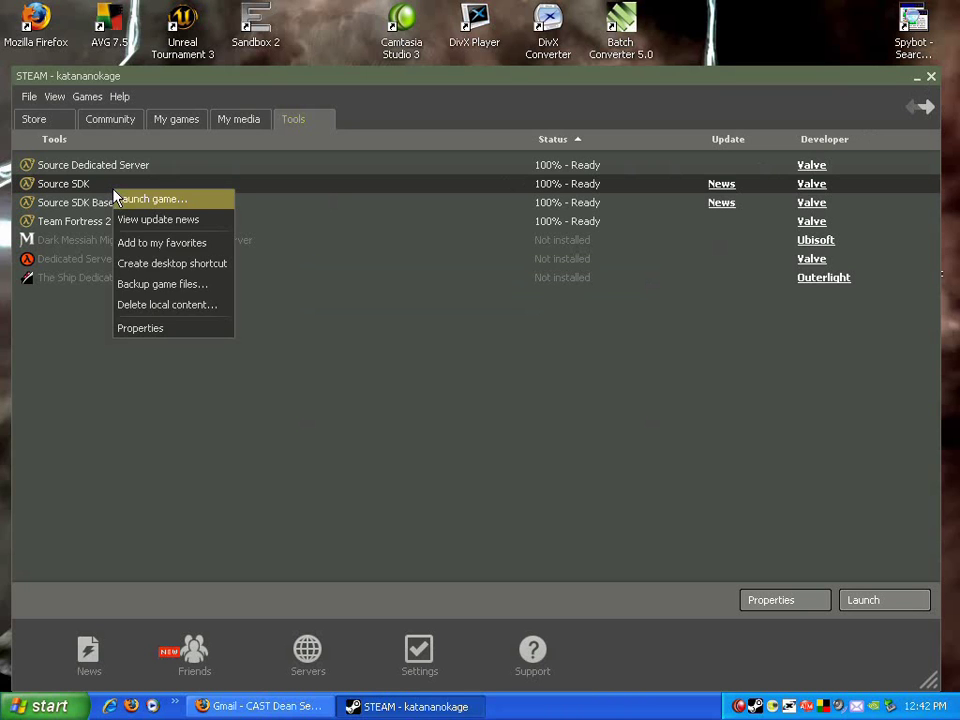
{"action": "left_click", "coordinate": [140, 328]}
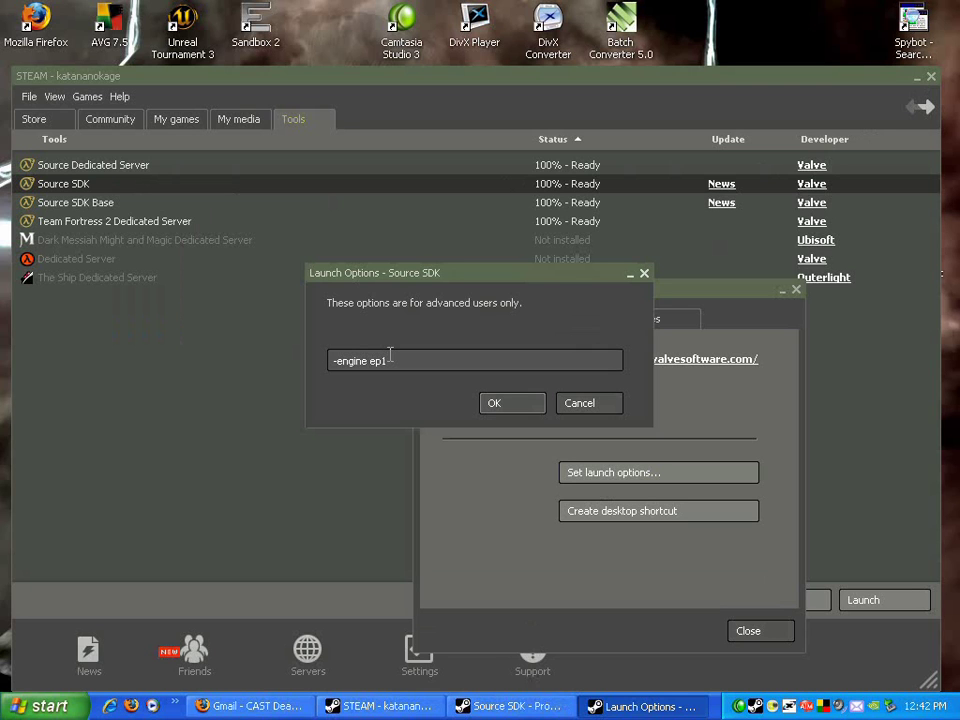
{"action": "left_click", "coordinate": [510, 406]}
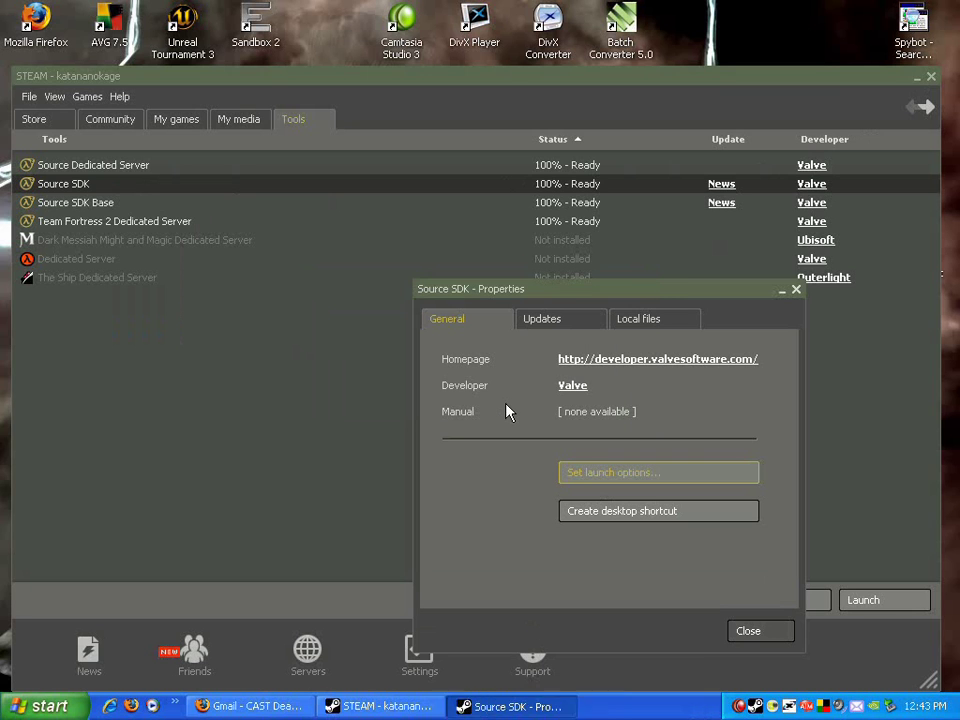
{"action": "left_click", "coordinate": [753, 636]}
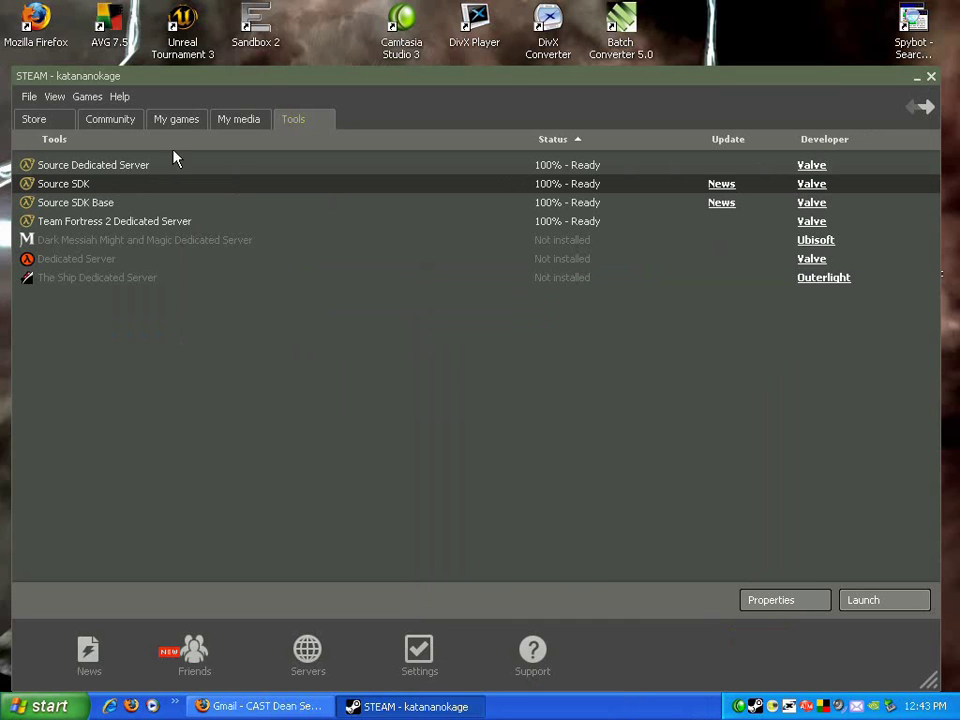
Launch Faceposer, create scene alive.vcd with actor Glados, and switch to the Phoneme Editor.
{"action": "double_click", "coordinate": [103, 189]}
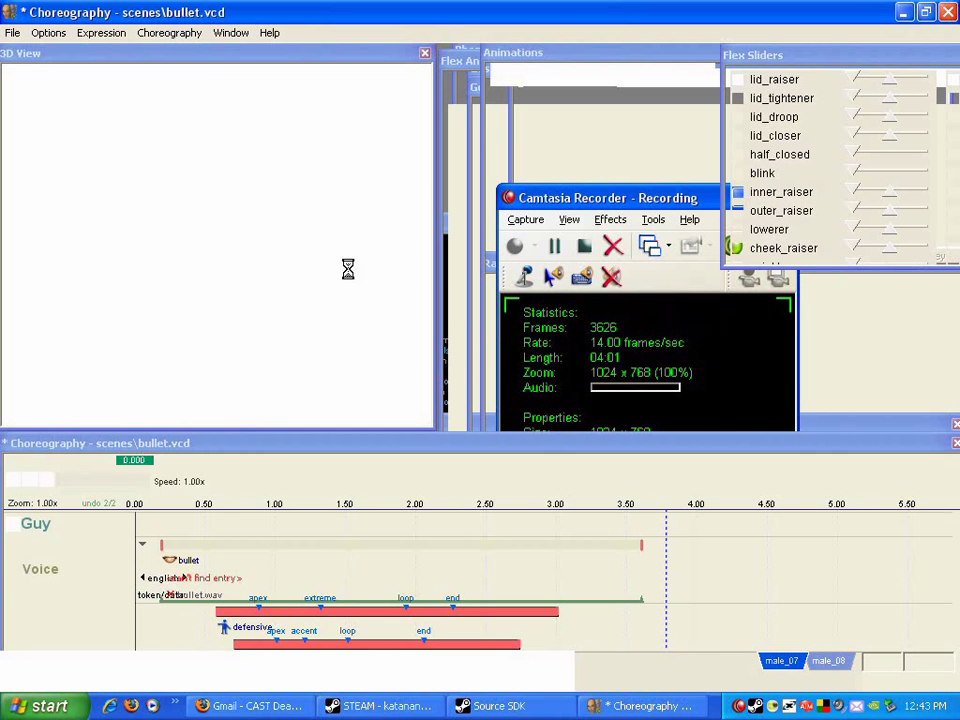
{"action": "left_click", "coordinate": [174, 34]}
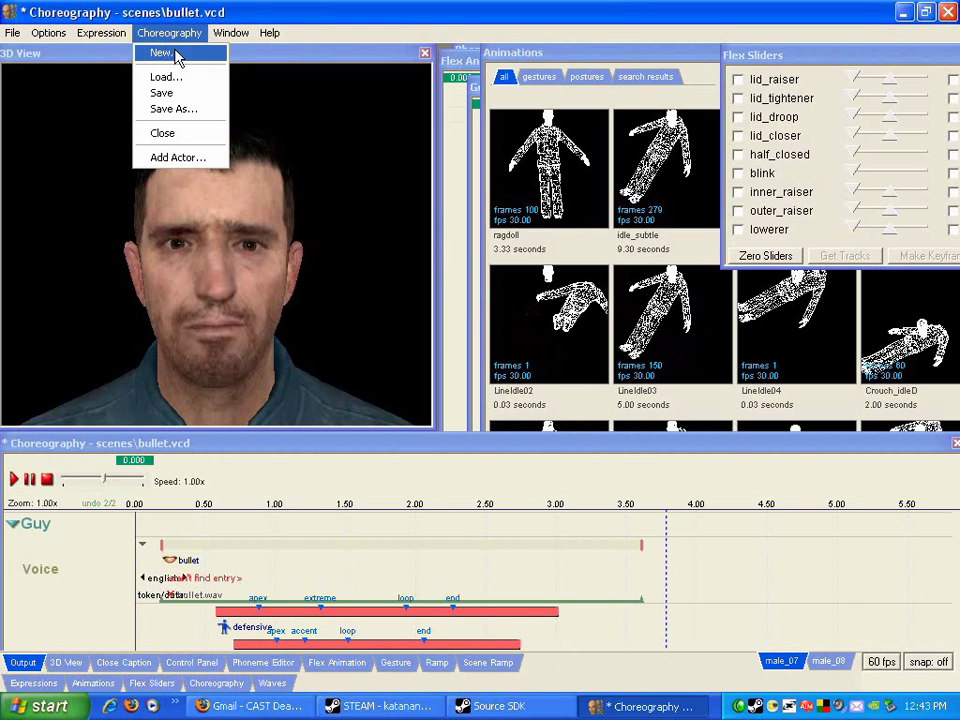
{"action": "left_click", "coordinate": [483, 398]}
{"action": "type", "text": "al"}
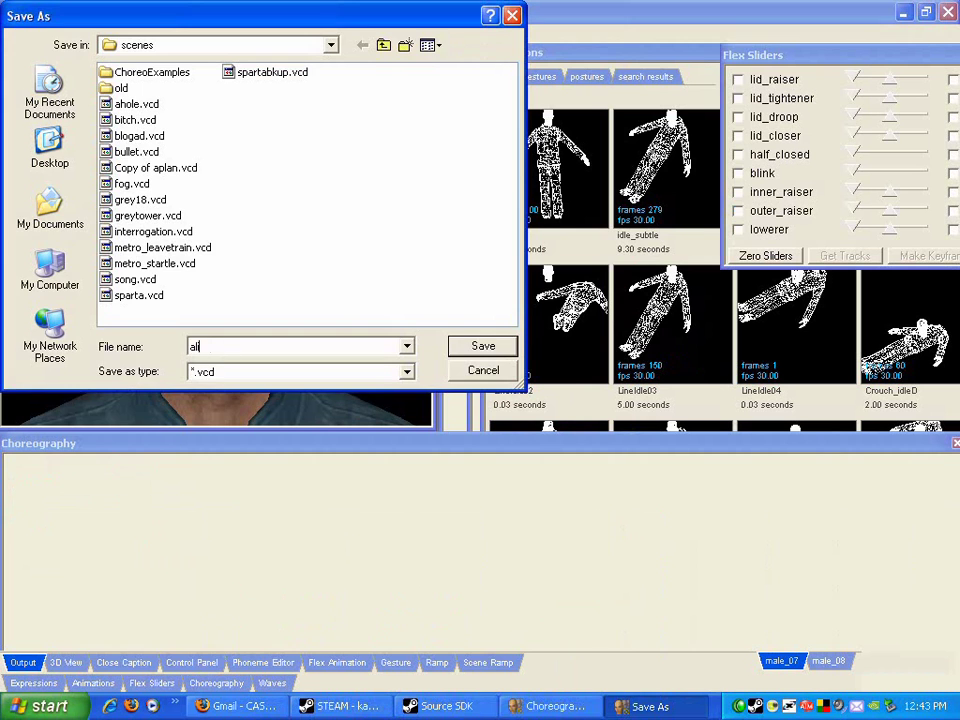
{"action": "type", "text": "ive"}
{"action": "key", "text": "Return"}
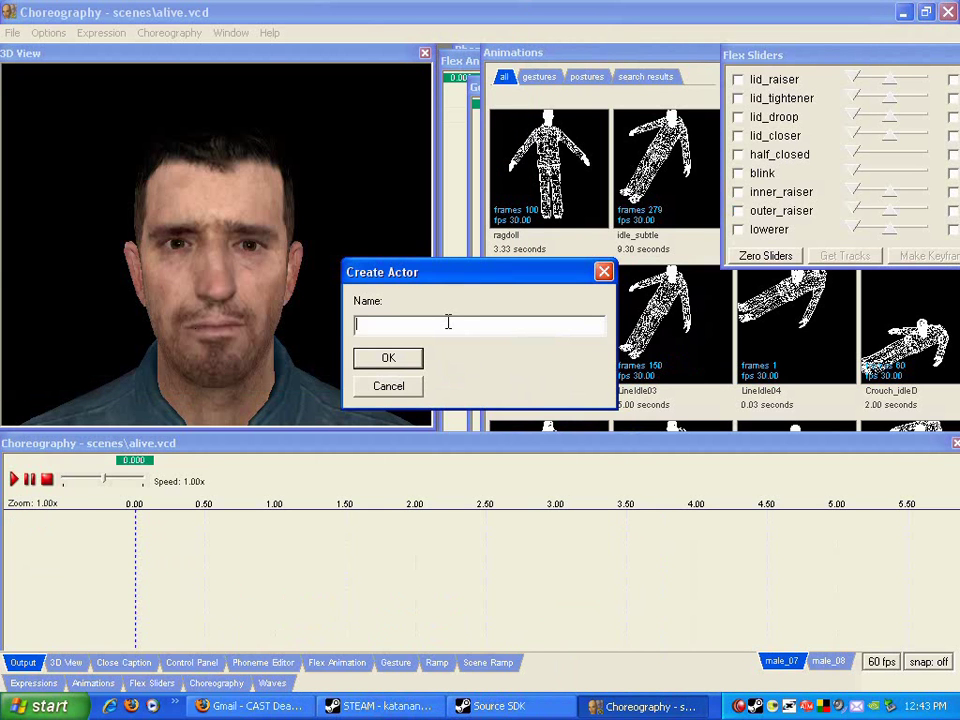
{"action": "type", "text": "Glados"}
{"action": "key", "text": "Return"}
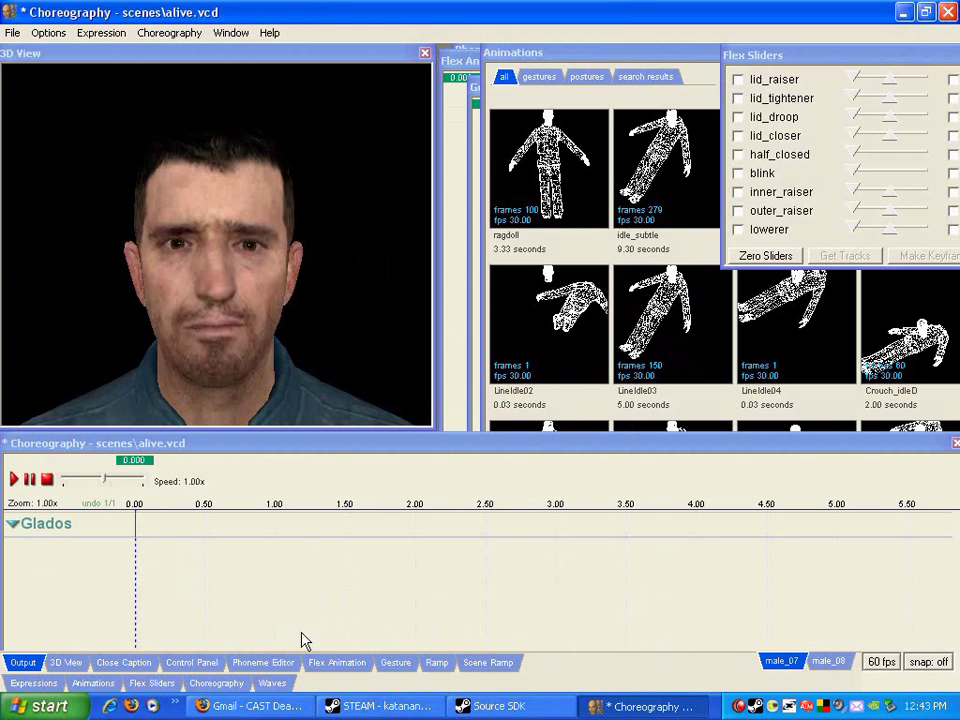
{"action": "left_click", "coordinate": [266, 664]}
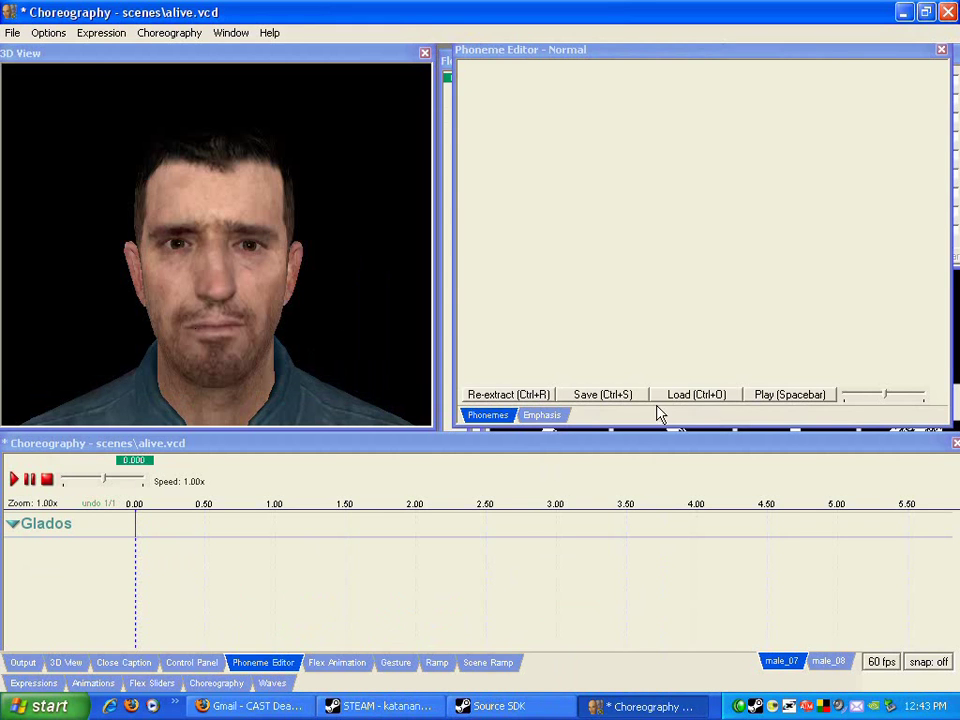
Load alive-1.wav into the phoneme editor and run a trial word extraction.
{"action": "left_click", "coordinate": [702, 396]}
{"action": "double_click", "coordinate": [131, 169]}
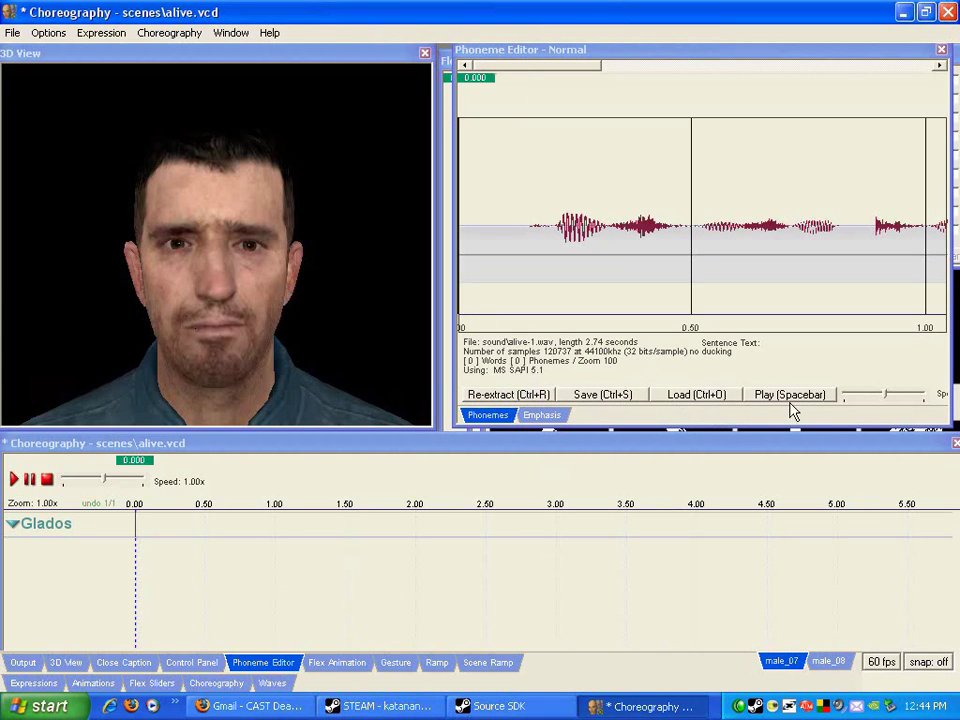
{"action": "left_click", "coordinate": [790, 395]}
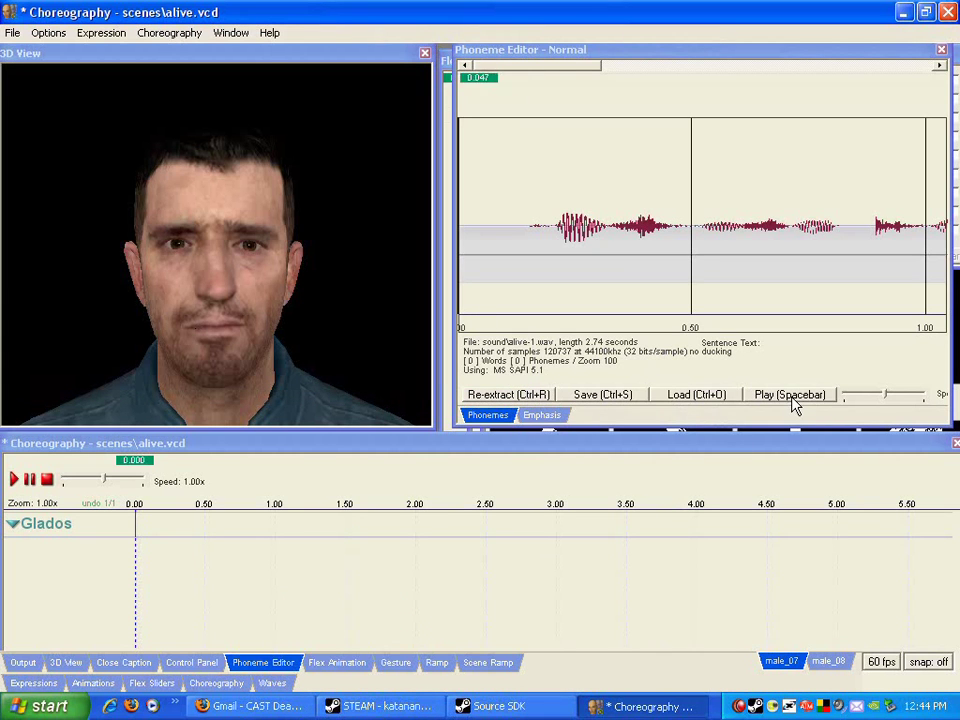
{"action": "left_click", "coordinate": [524, 396]}
{"action": "type", "text": "This was a triumph"}
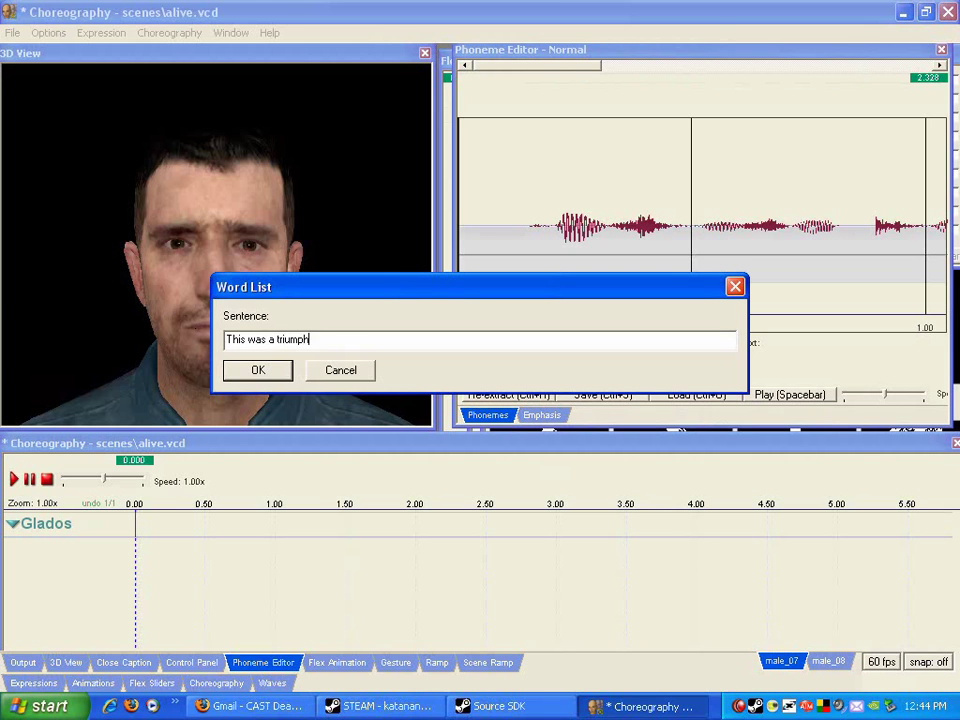
{"action": "key", "text": "Return"}
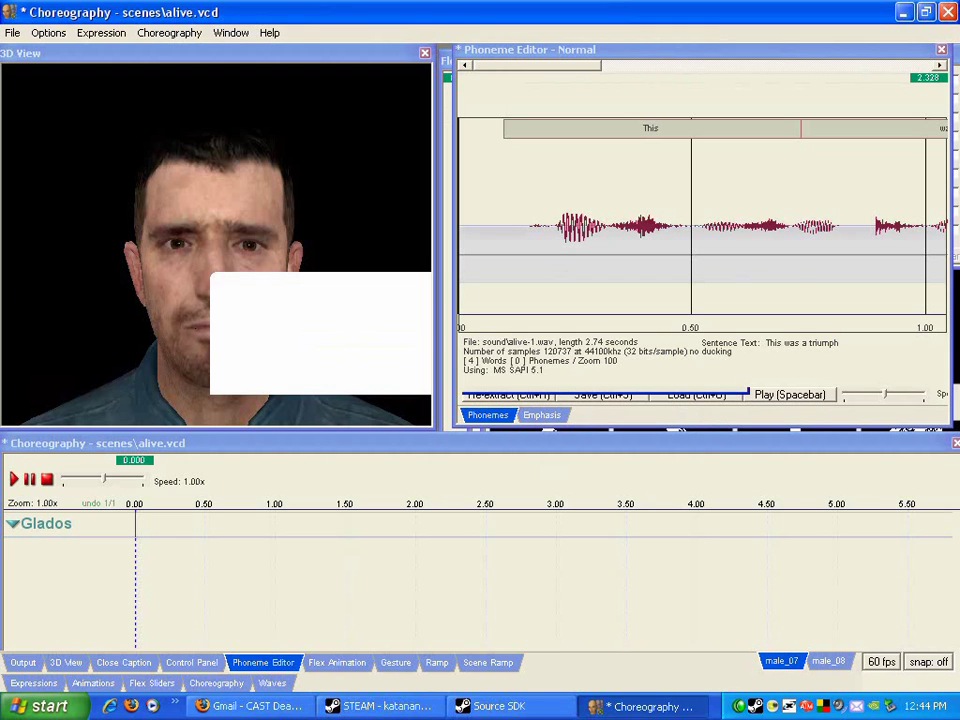
{"action": "left_click", "coordinate": [790, 396]}
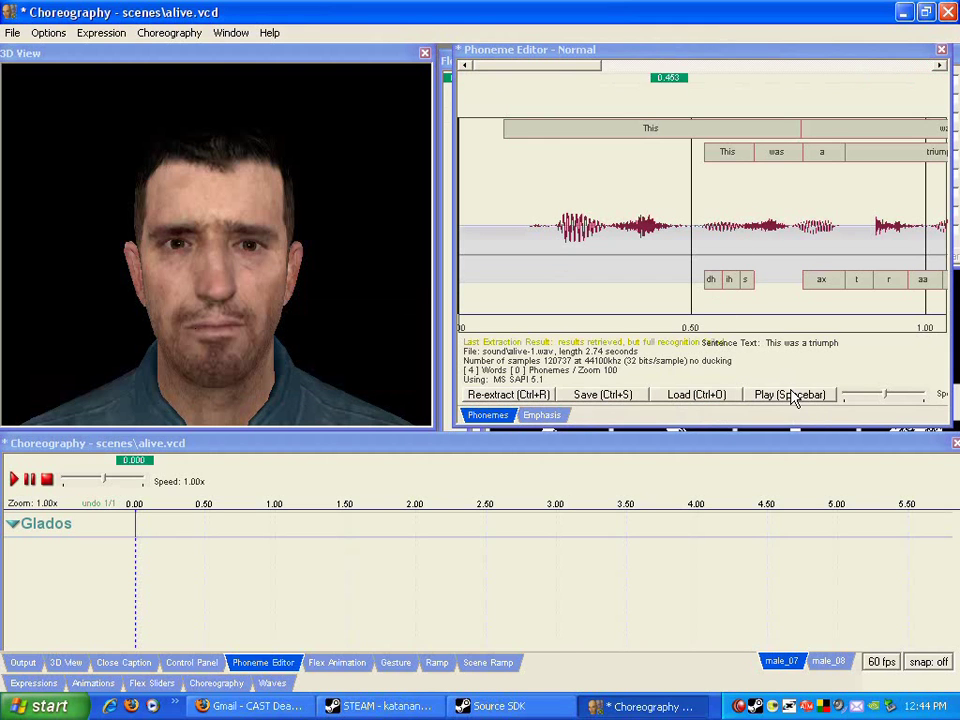
Undo the extracted word and clear the phoneme extraction.
{"action": "right_click", "coordinate": [676, 240]}
{"action": "left_click", "coordinate": [728, 402]}
{"action": "right_click", "coordinate": [680, 246]}
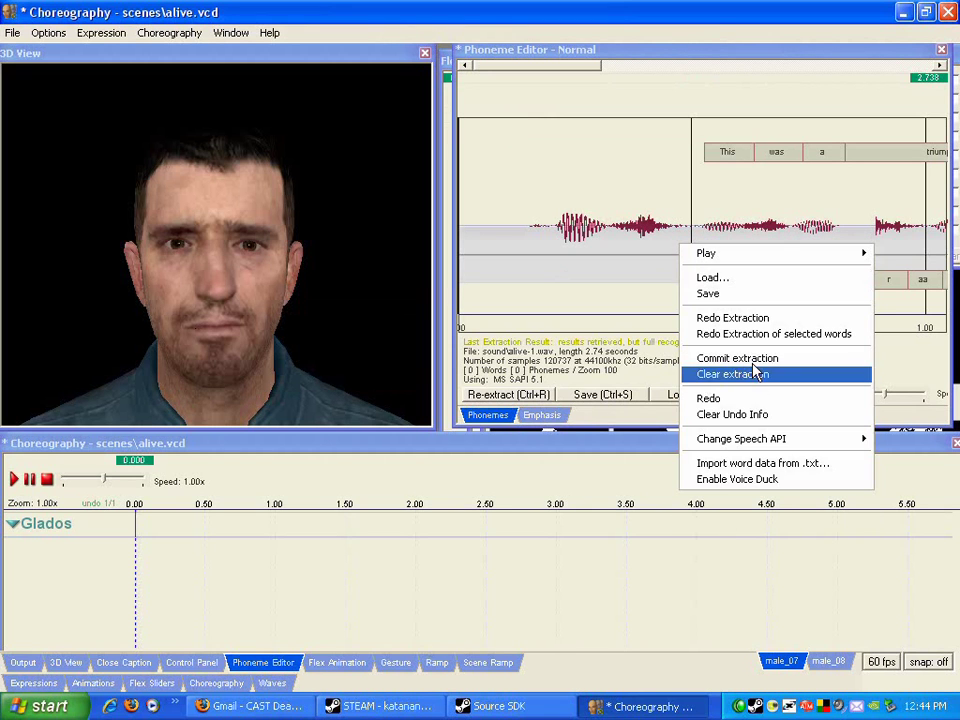
{"action": "left_click", "coordinate": [740, 375]}
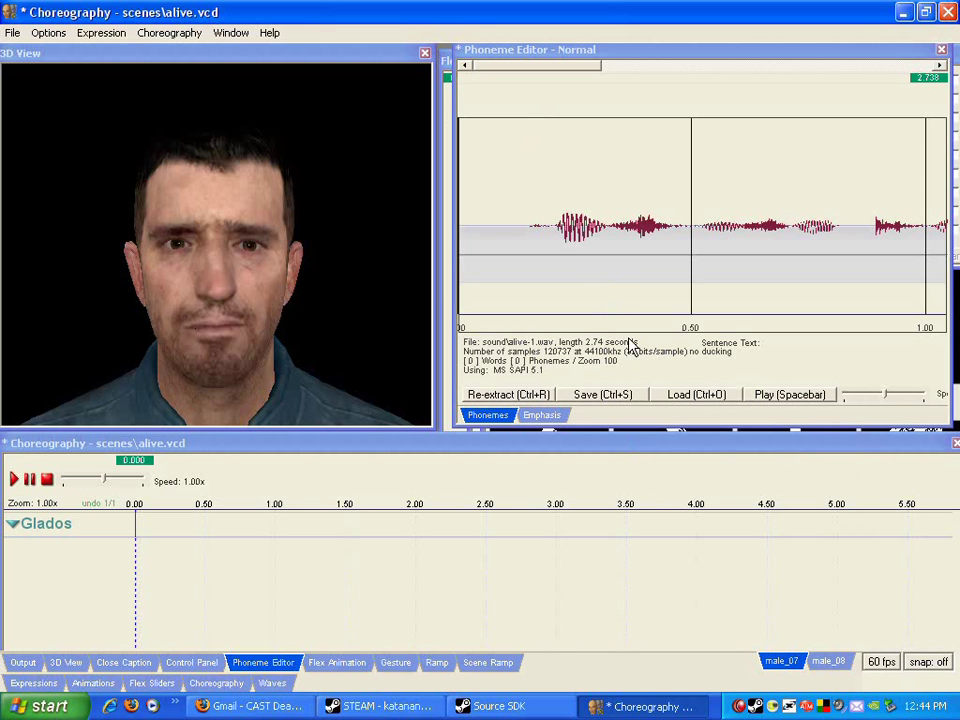
Start Audacity from the desktop, then replay alive-1.wav in Faceposer.
{"action": "key", "text": "super+d"}
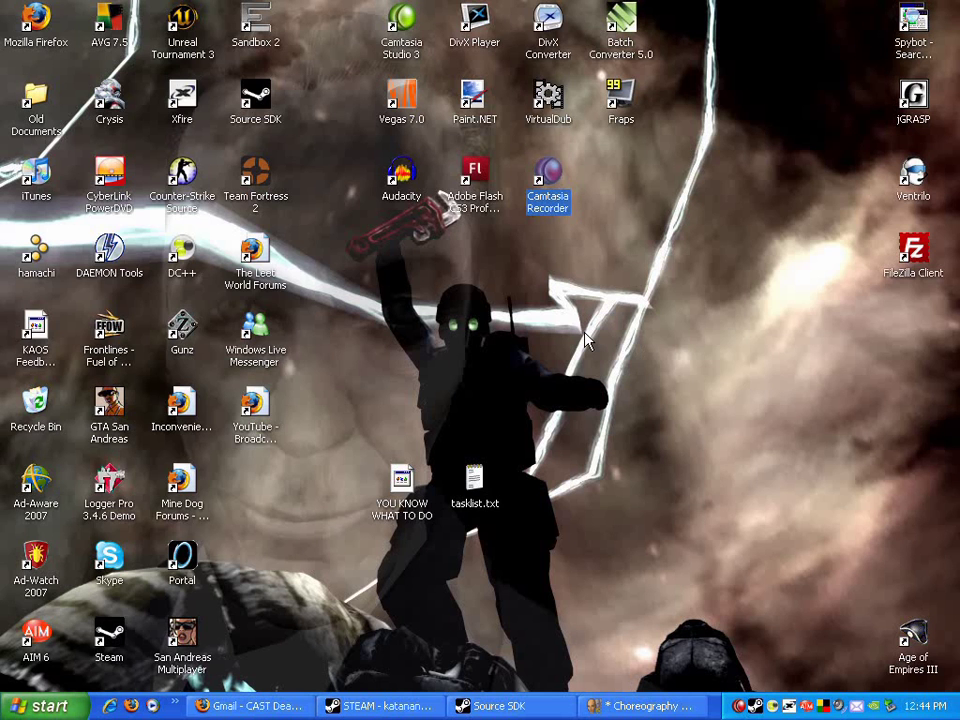
{"action": "double_click", "coordinate": [403, 180]}
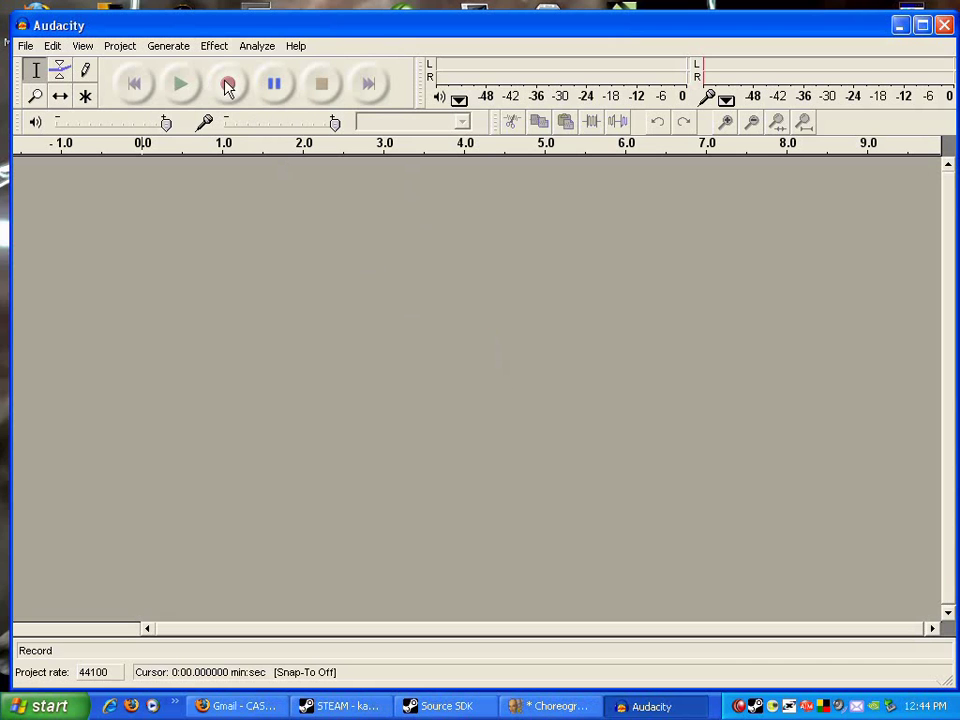
{"action": "left_click", "coordinate": [548, 706]}
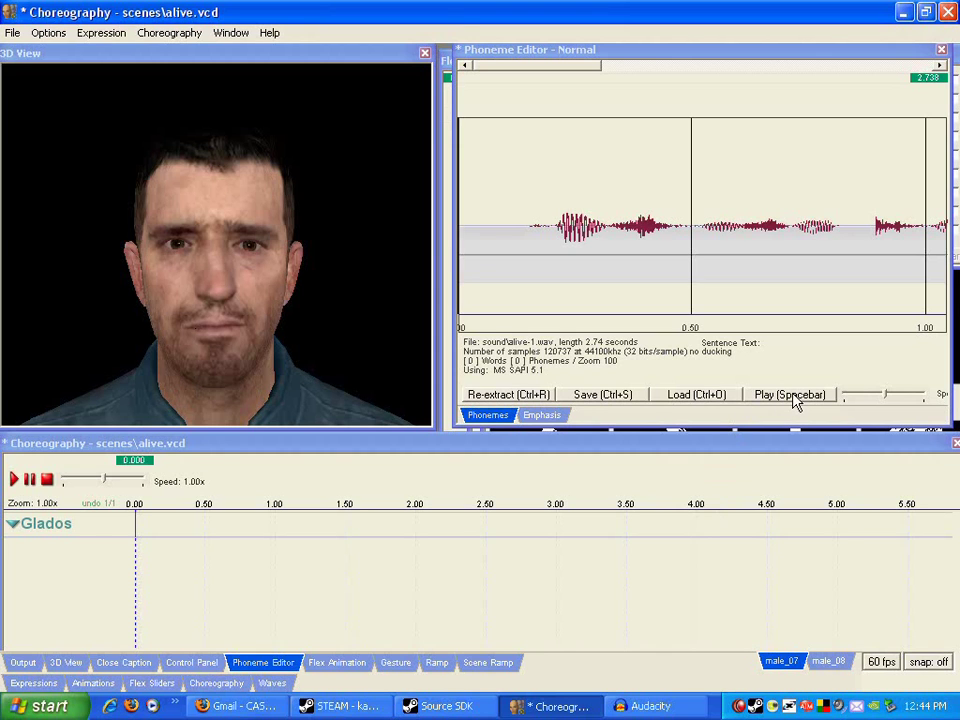
{"action": "left_click", "coordinate": [791, 396]}
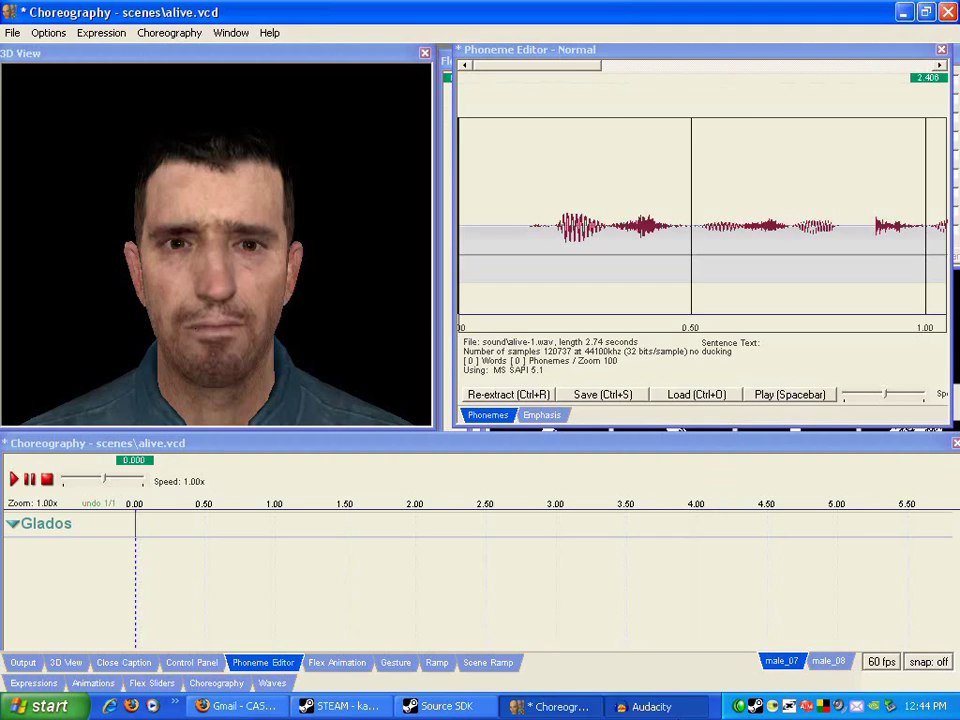
Record a new vocal take, delete its first ~1.48 seconds, and play it back.
{"action": "left_click", "coordinate": [651, 706]}
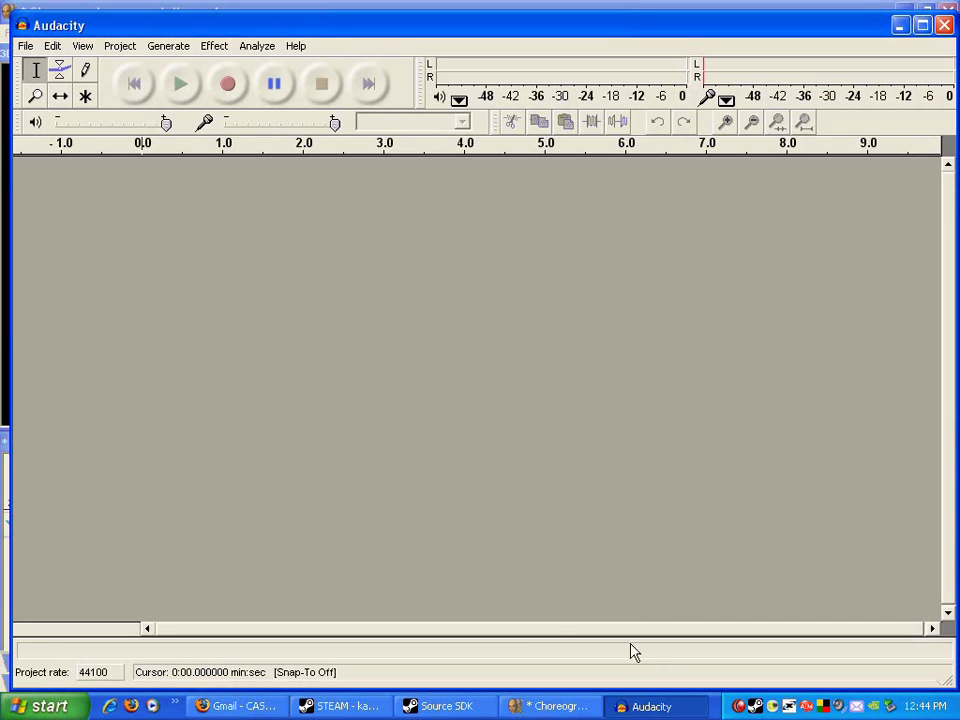
{"action": "left_click", "coordinate": [241, 88]}
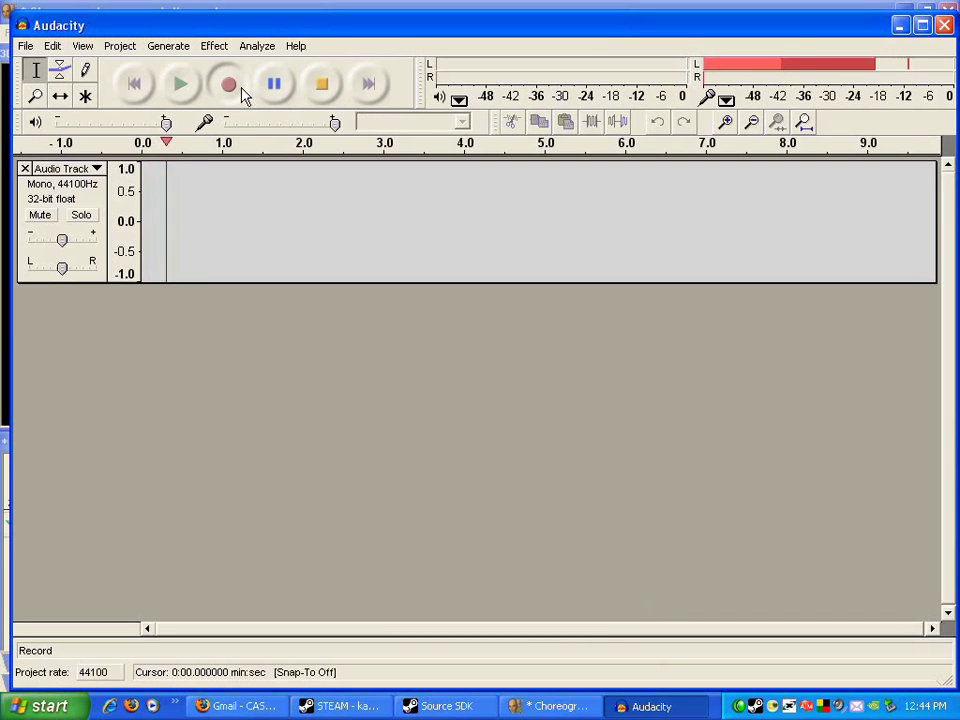
{"action": "left_click", "coordinate": [326, 88]}
{"action": "left_click_drag", "start_coordinate": [259, 218], "coordinate": [140, 222]}
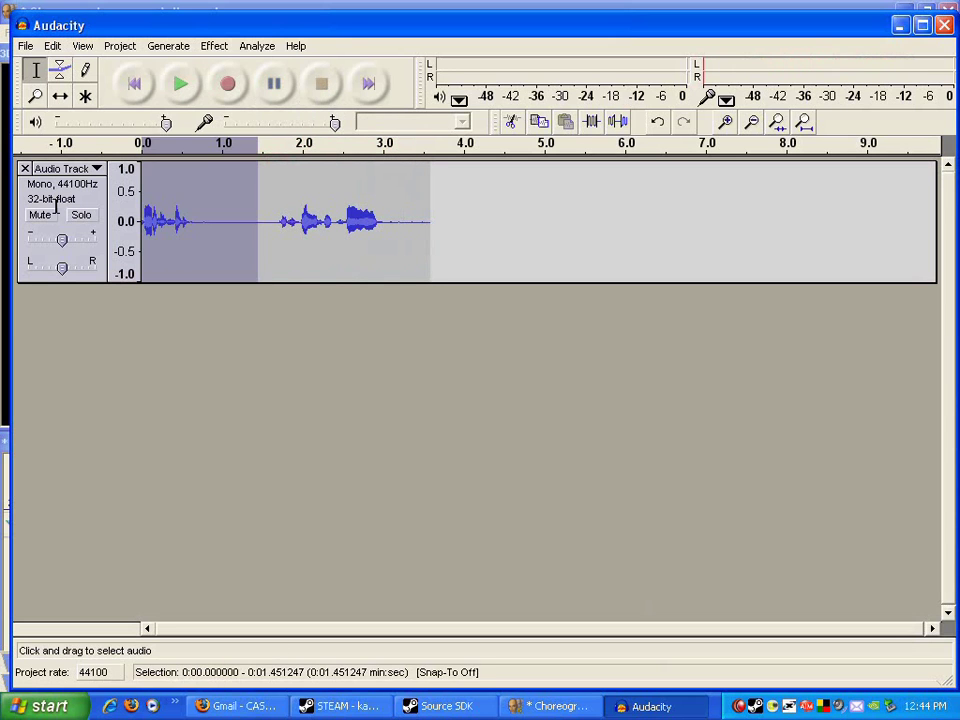
{"action": "key", "text": "Delete"}
{"action": "left_click", "coordinate": [176, 90]}
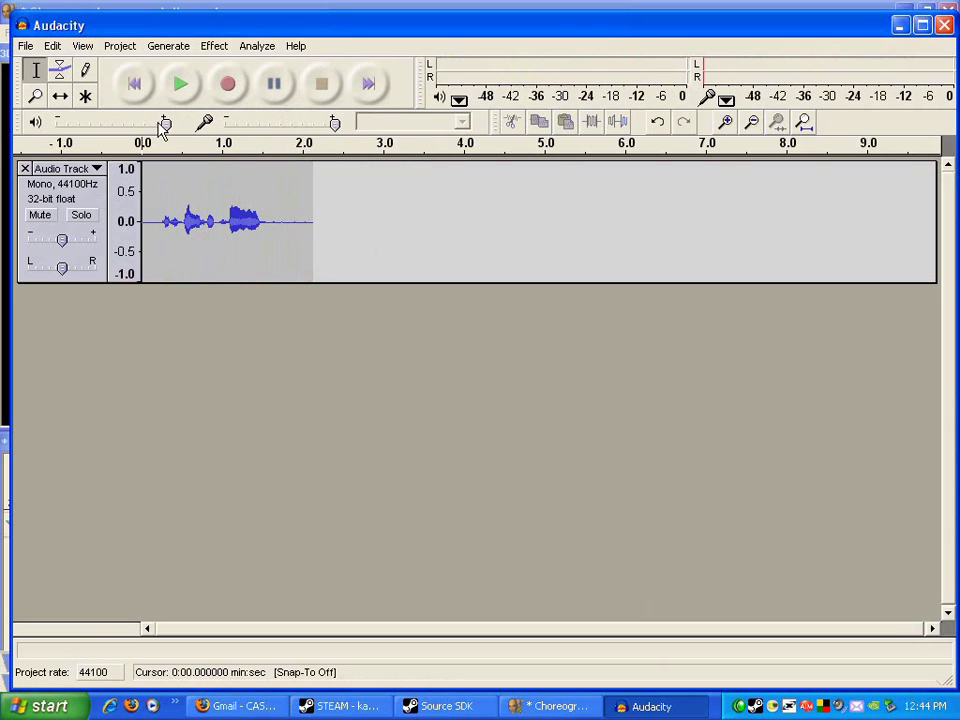
Export the Audacity clip as a WAV file.
{"action": "left_click", "coordinate": [31, 48]}
{"action": "left_click", "coordinate": [46, 180]}
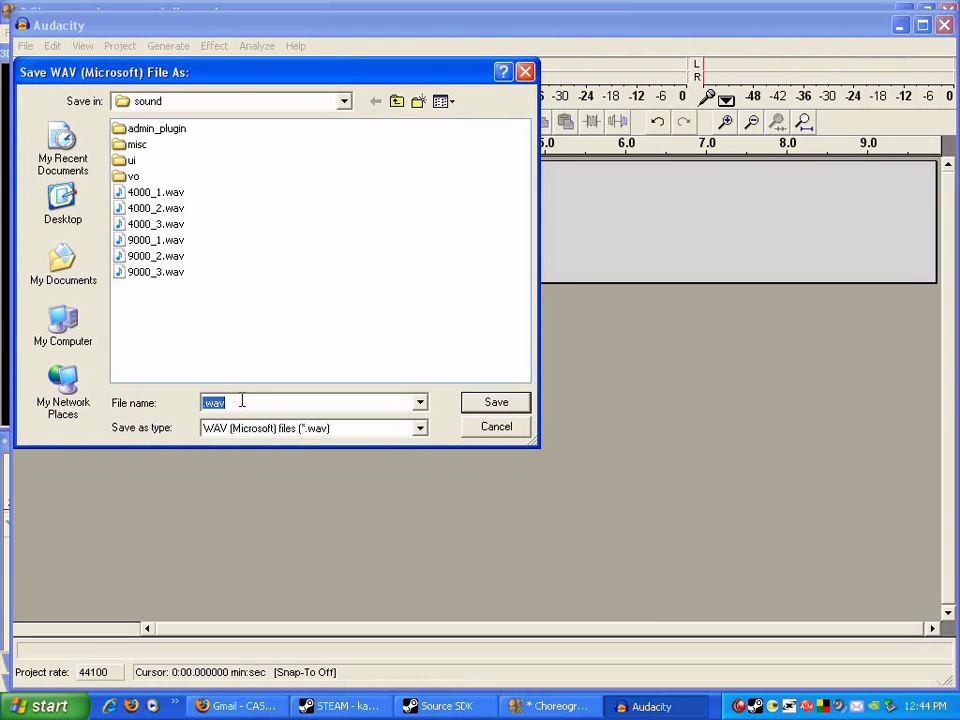
{"action": "type", "text": "dead_1"}
{"action": "key", "text": "Return"}
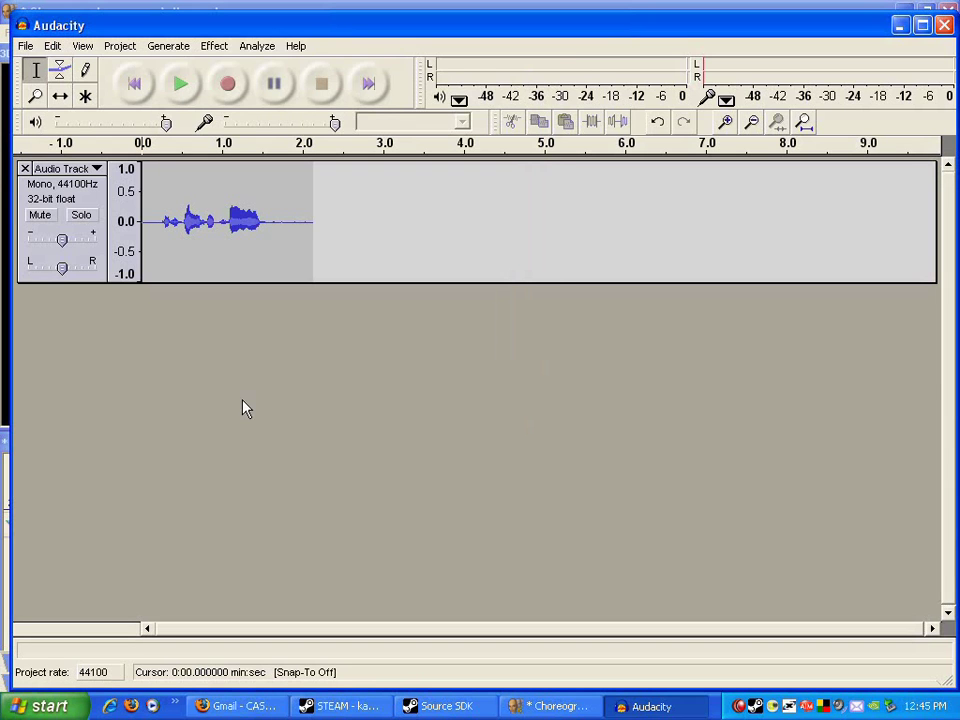
Browse Faceposer's sound files for the exported clip.
{"action": "key", "text": "alt+Tab"}
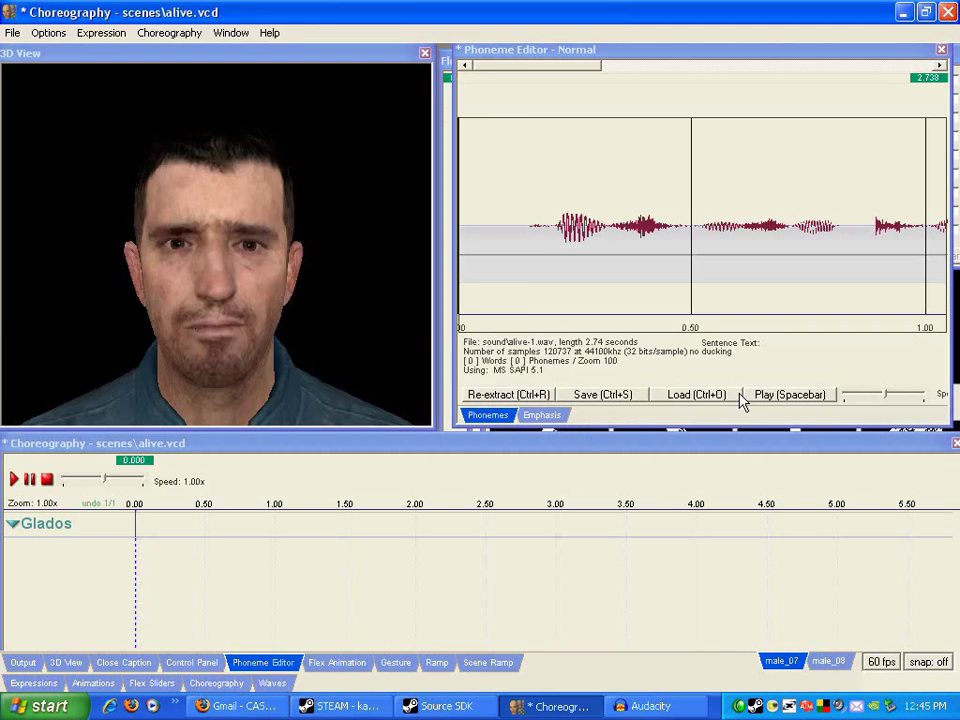
{"action": "left_click", "coordinate": [700, 394]}
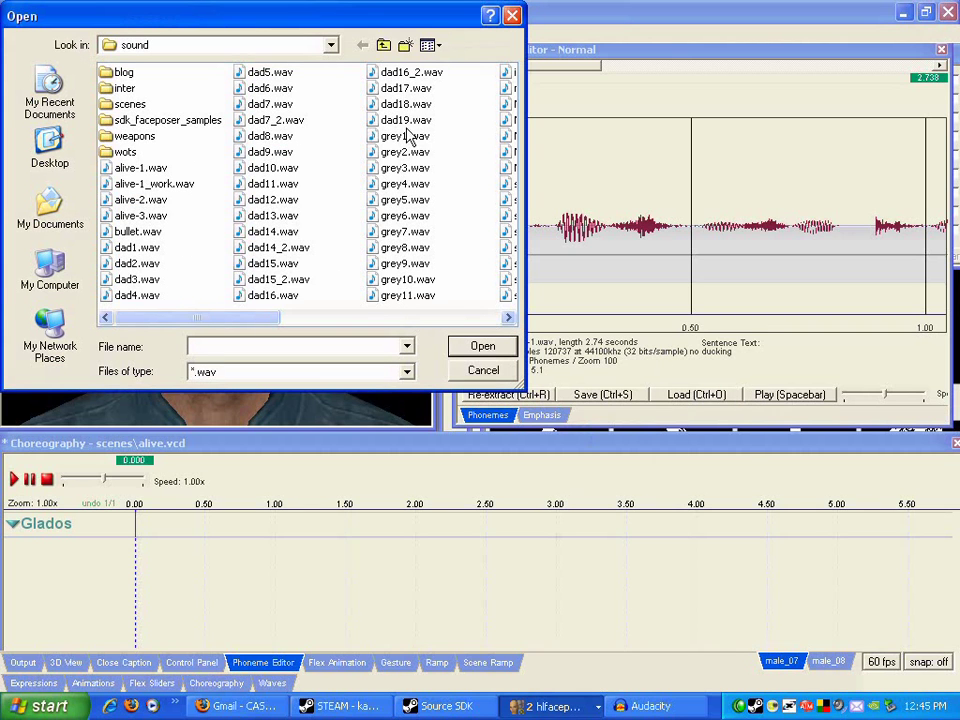
{"action": "scroll", "coordinate": [336, 209], "scroll_direction": "down", "scroll_amount": 2}
{"action": "scroll", "coordinate": [336, 210], "scroll_direction": "down", "scroll_amount": 2}
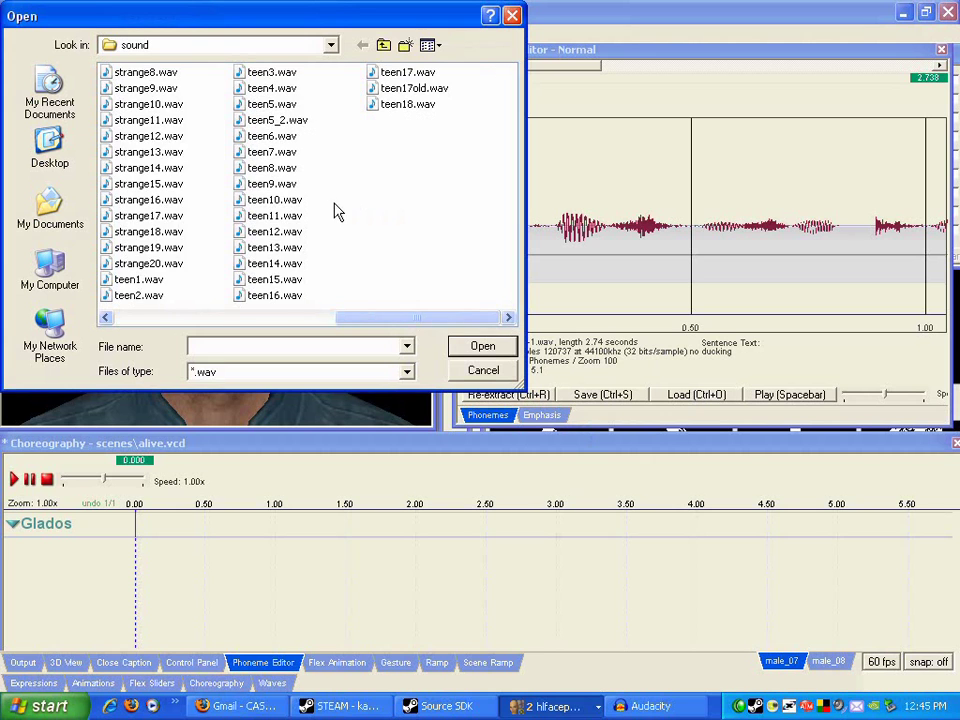
{"action": "scroll", "coordinate": [403, 246], "scroll_direction": "up", "scroll_amount": 4}
Re-export the clip as dead.wav into E:\hl2\sound, then bring Faceposer's file dialog forward.
{"action": "key", "text": "alt+Tab"}
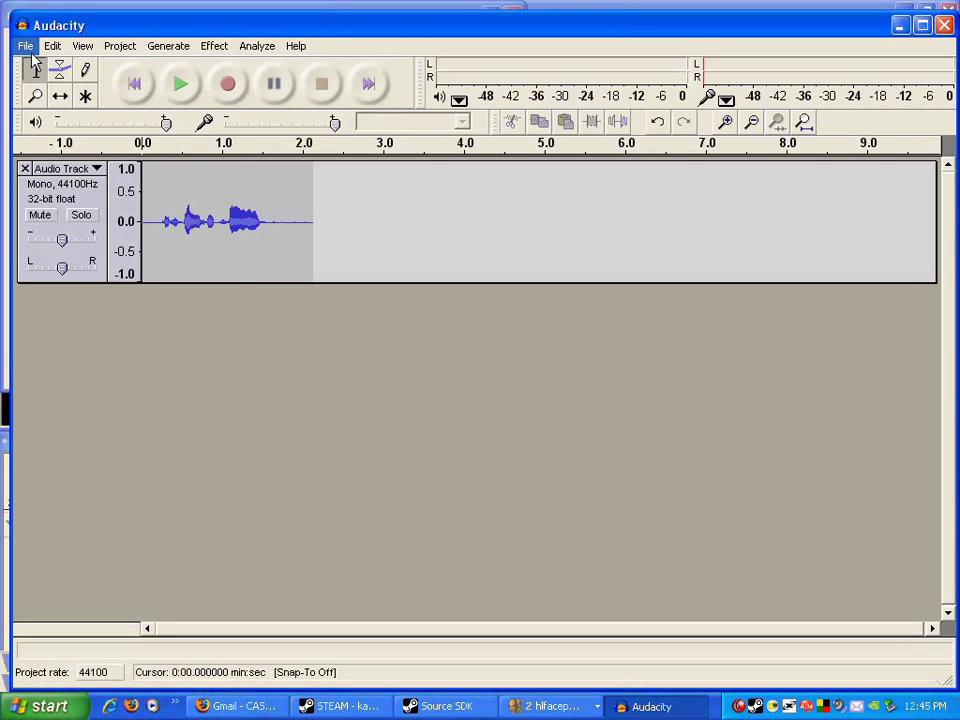
{"action": "left_click", "coordinate": [25, 45]}
{"action": "left_click", "coordinate": [60, 176]}
{"action": "left_click", "coordinate": [88, 318]}
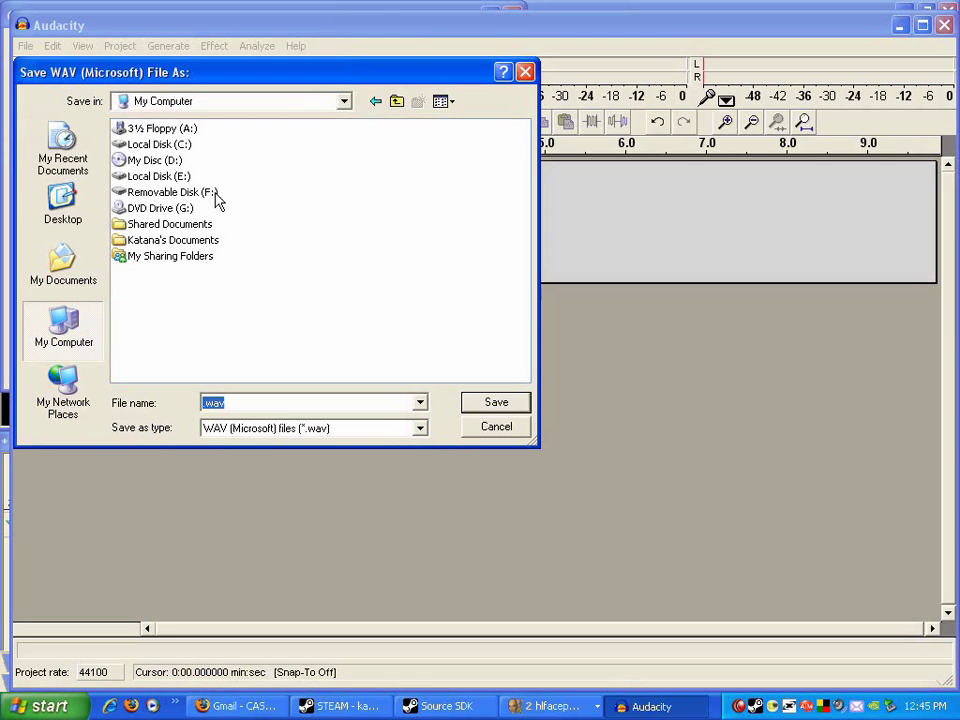
{"action": "double_click", "coordinate": [186, 180]}
{"action": "double_click", "coordinate": [349, 210]}
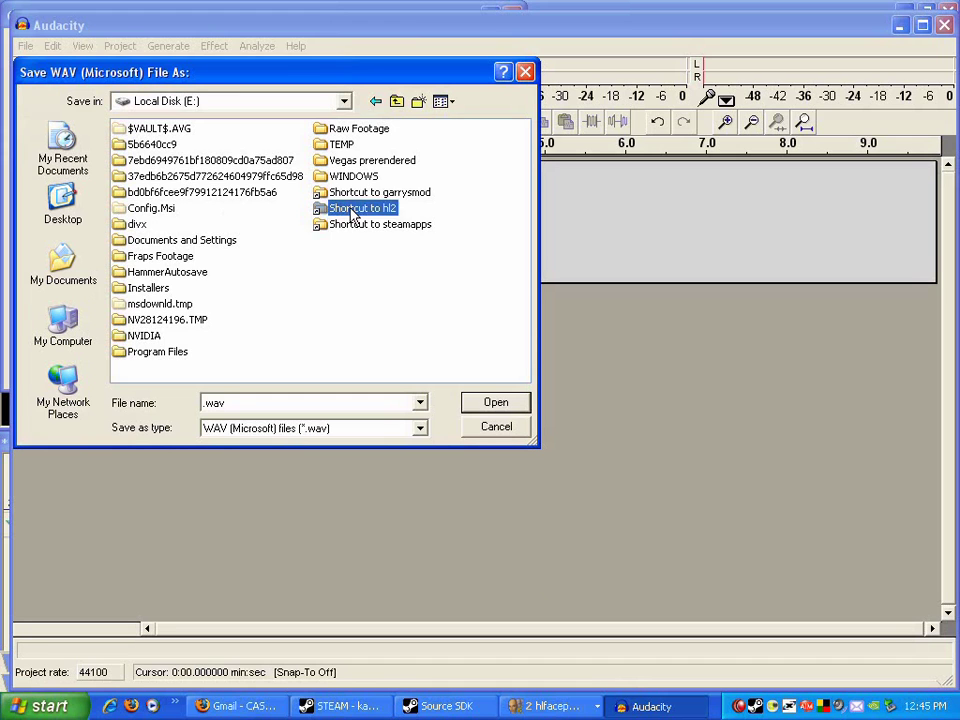
{"action": "double_click", "coordinate": [143, 336]}
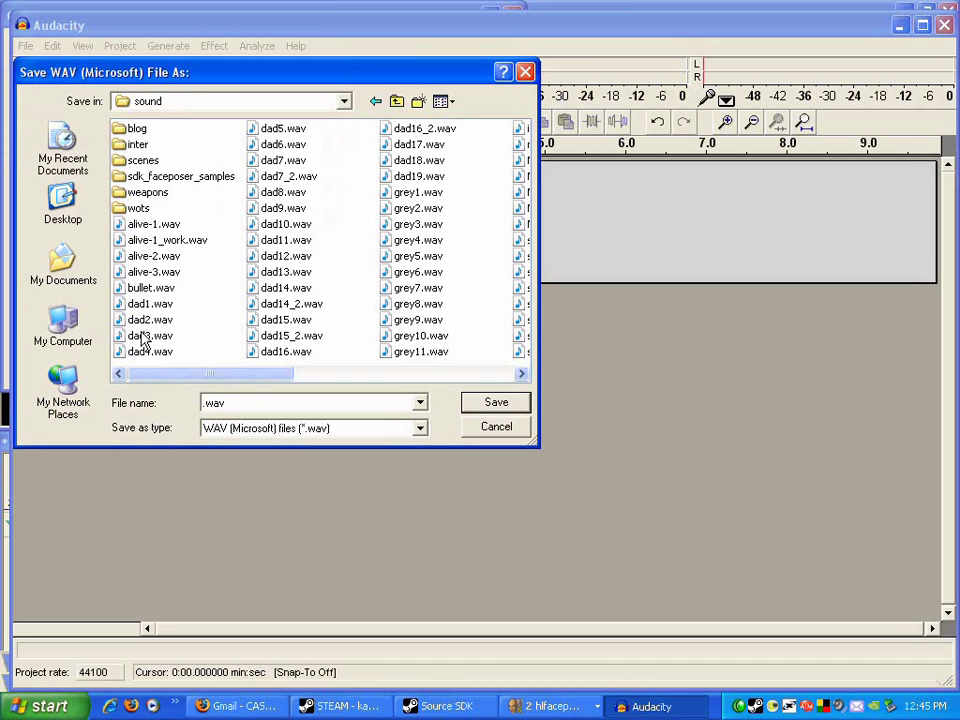
{"action": "double_click", "coordinate": [261, 405]}
{"action": "type", "text": "dead"}
{"action": "left_click", "coordinate": [496, 402]}
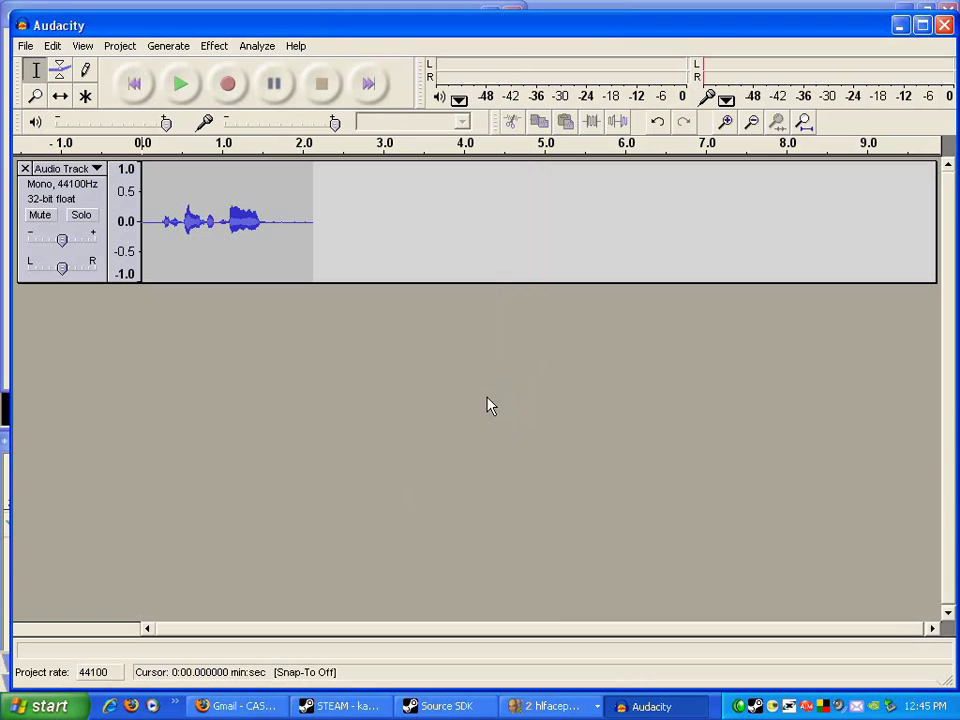
{"action": "left_click", "coordinate": [567, 704]}
{"action": "left_click", "coordinate": [567, 664]}
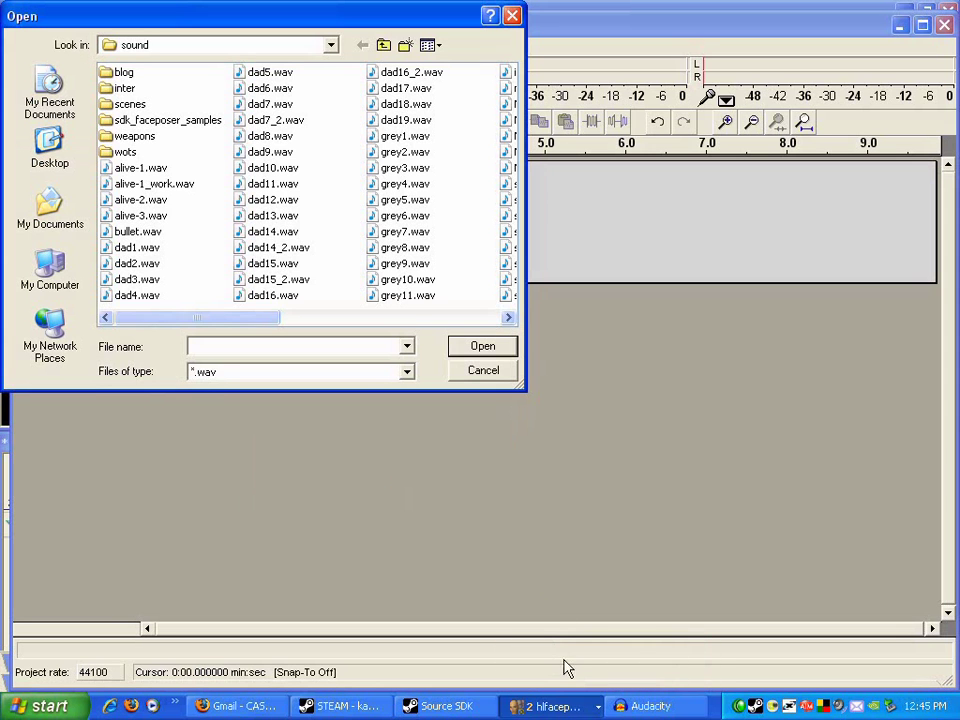
Load dead.wav into the phoneme editor, discarding unsaved changes to alive-1.wav.
{"action": "left_click", "coordinate": [461, 362]}
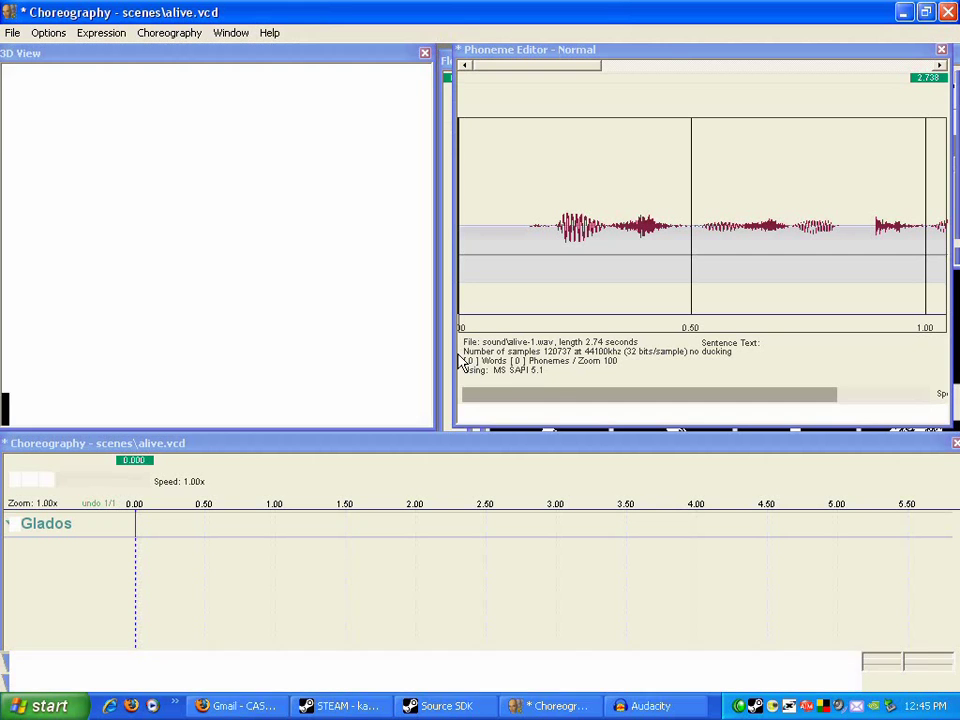
{"action": "left_click", "coordinate": [679, 396]}
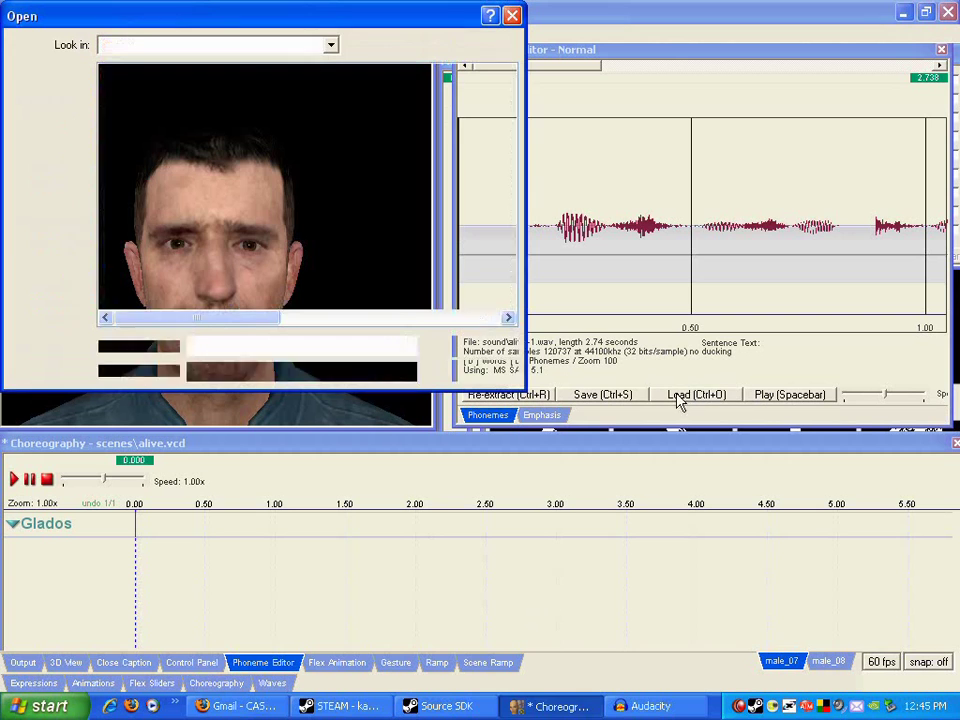
{"action": "scroll", "coordinate": [262, 205], "scroll_direction": "down", "scroll_amount": 2}
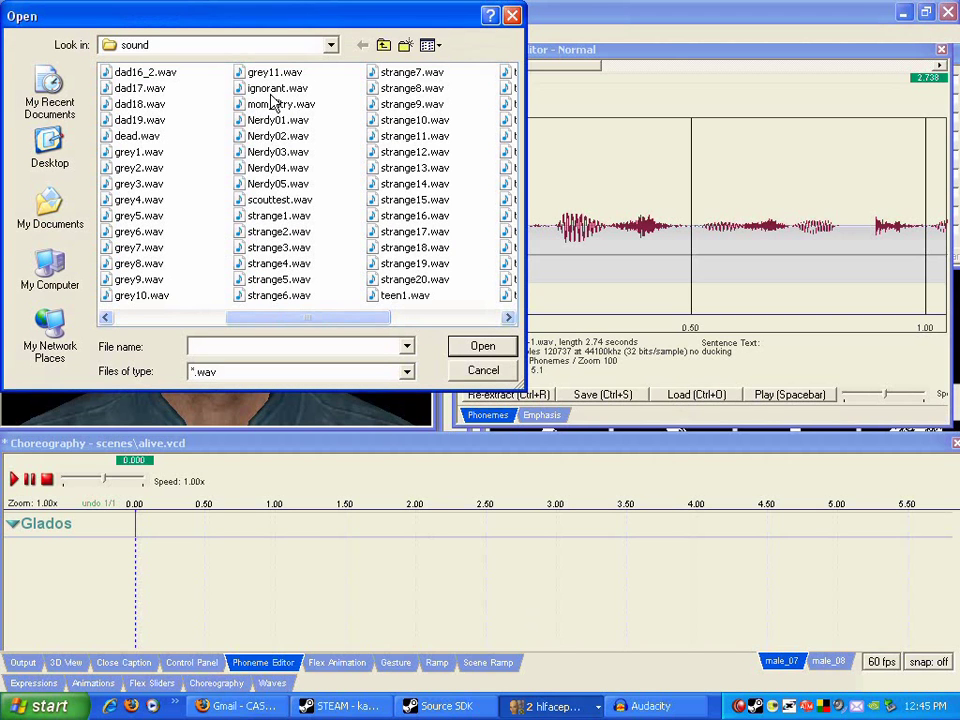
{"action": "double_click", "coordinate": [143, 152]}
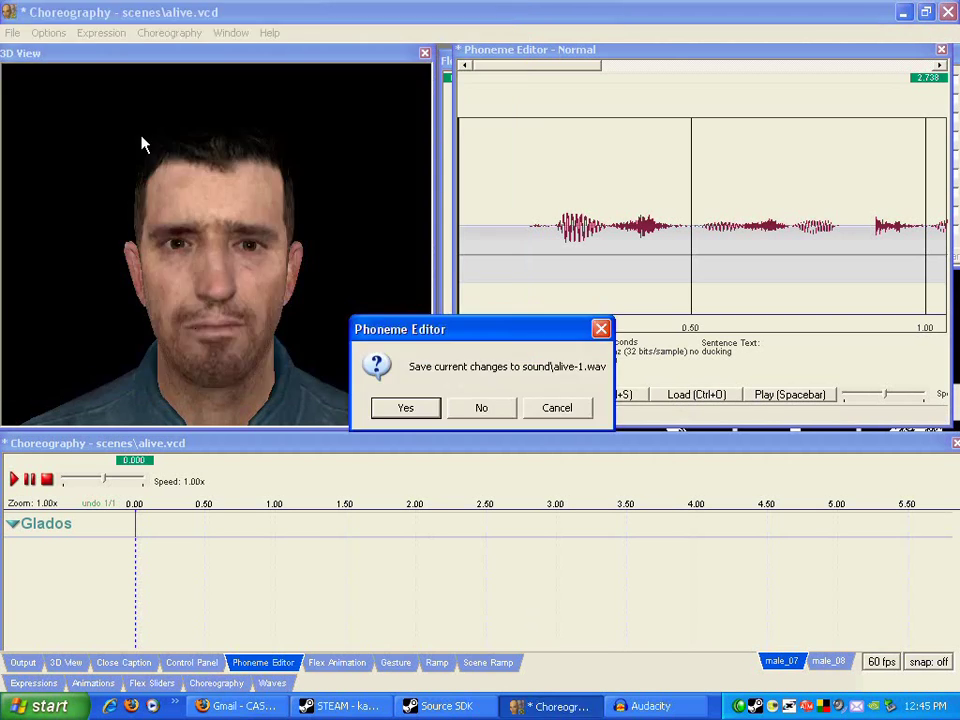
{"action": "left_click", "coordinate": [490, 409]}
Play dead.wav and extract phonemes for the sentence 'this was a triumf'.
{"action": "left_click", "coordinate": [811, 400]}
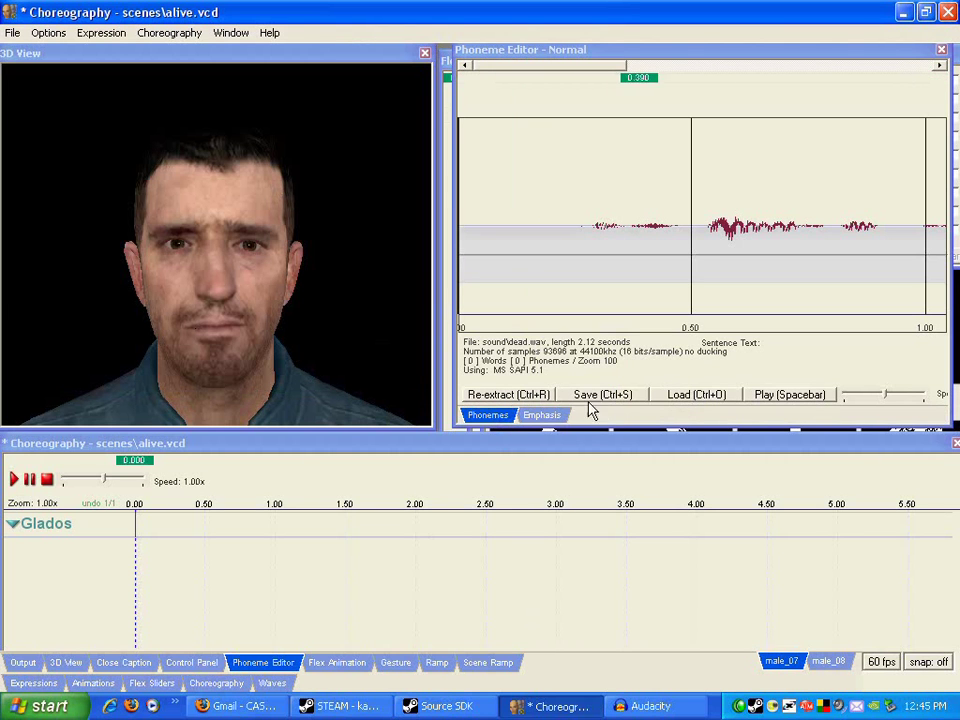
{"action": "left_click", "coordinate": [525, 397]}
{"action": "type", "text": "this was a triumf"}
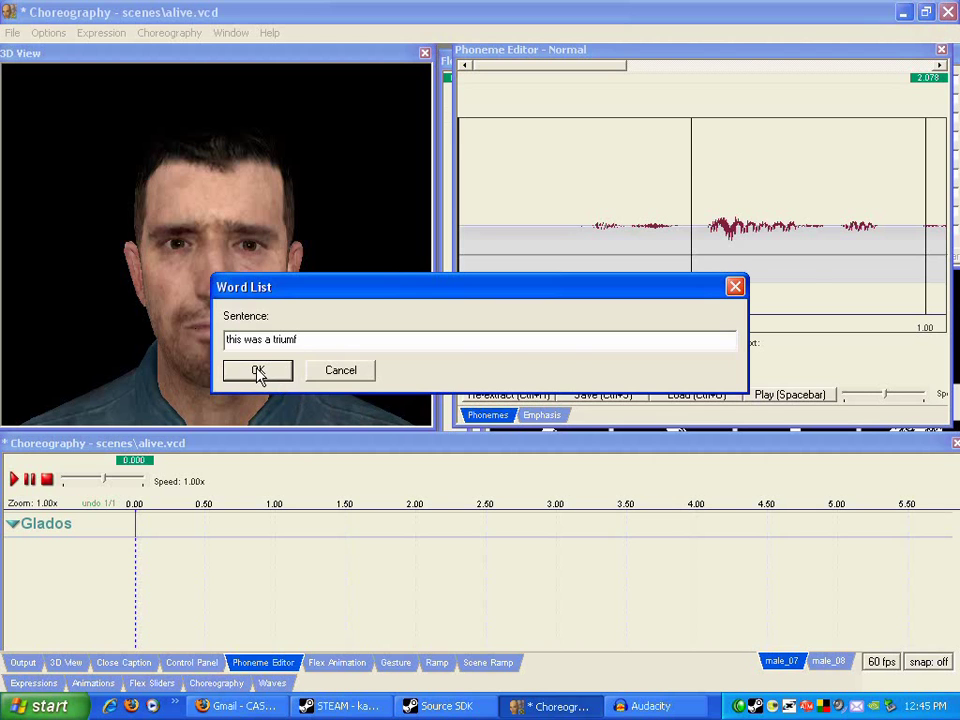
{"action": "left_click", "coordinate": [258, 372]}
Commit the extracted words and phonemes and play the lip-synced clip.
{"action": "right_click", "coordinate": [733, 203]}
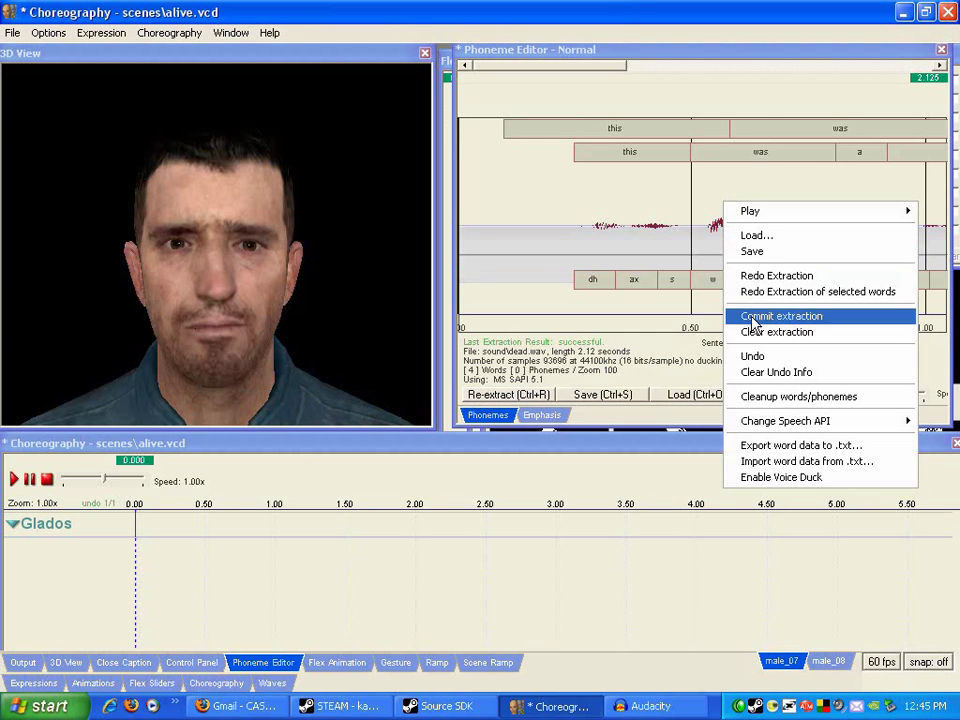
{"action": "left_click", "coordinate": [753, 318]}
{"action": "left_click", "coordinate": [786, 396]}
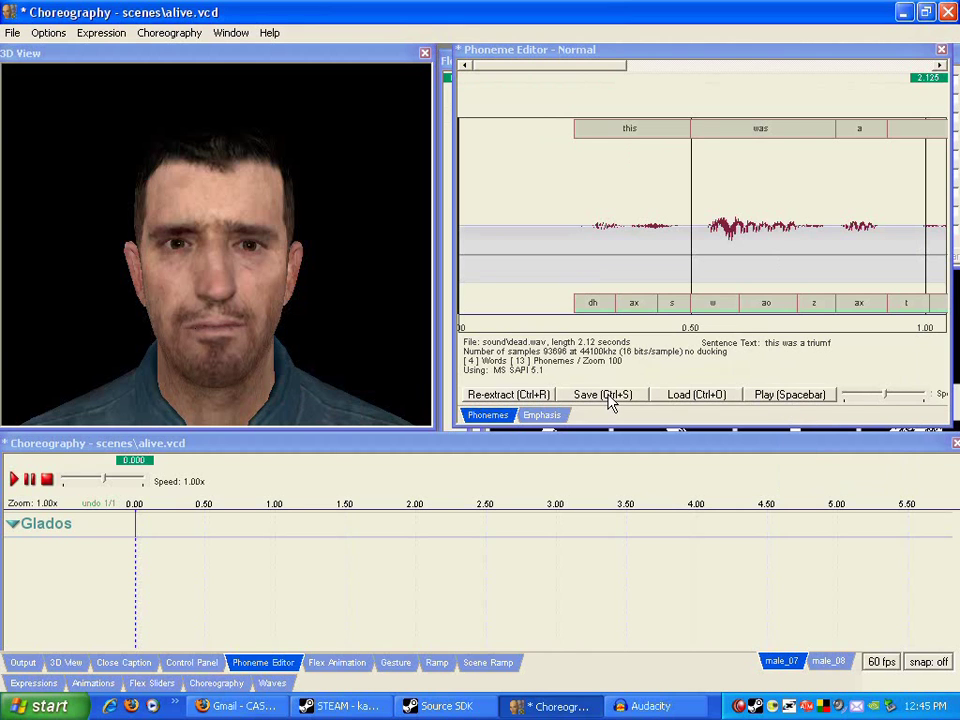
Export dead.wav's word data to an alive1 text file.
{"action": "right_click", "coordinate": [627, 216]}
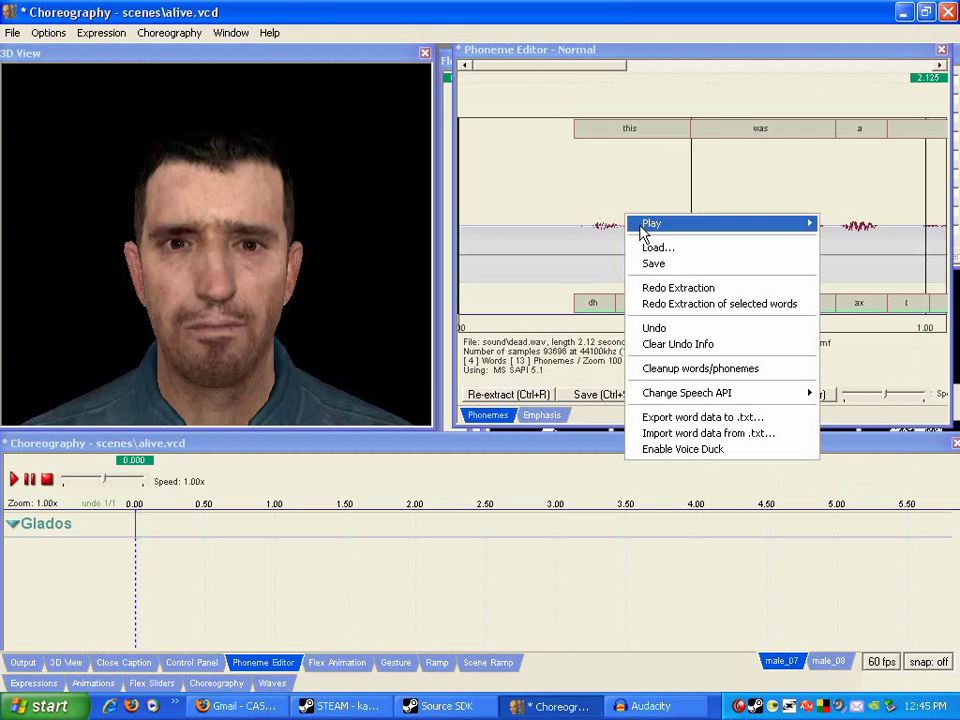
{"action": "left_click", "coordinate": [677, 418]}
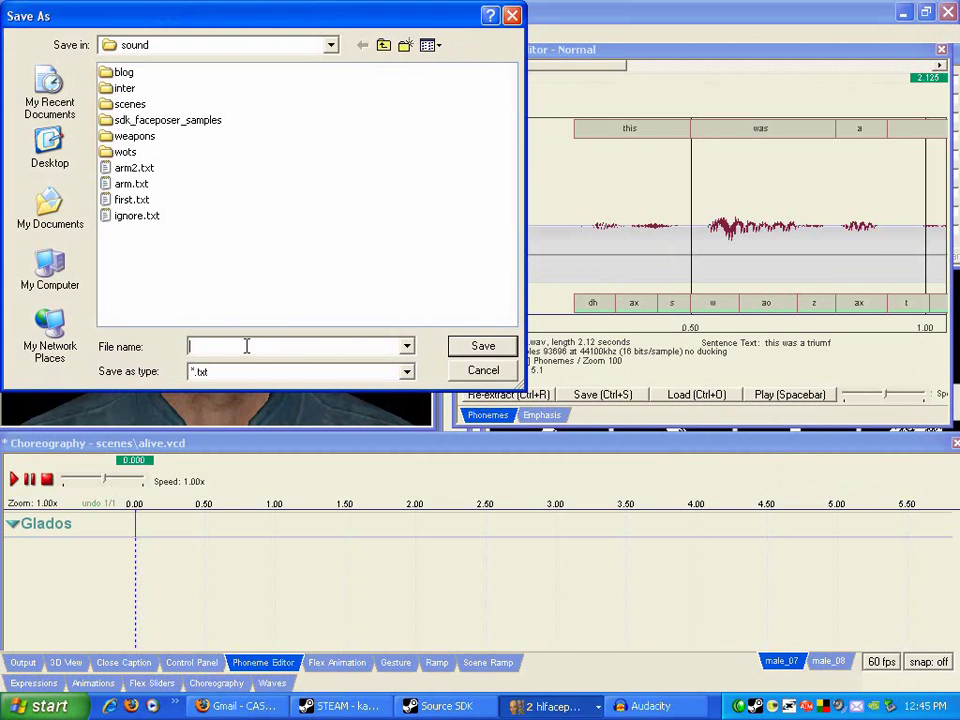
{"action": "type", "text": "alive12"}
{"action": "key", "text": "Return"}
Reload alive-1.wav, saving the changes to dead.wav.
{"action": "left_click", "coordinate": [692, 394]}
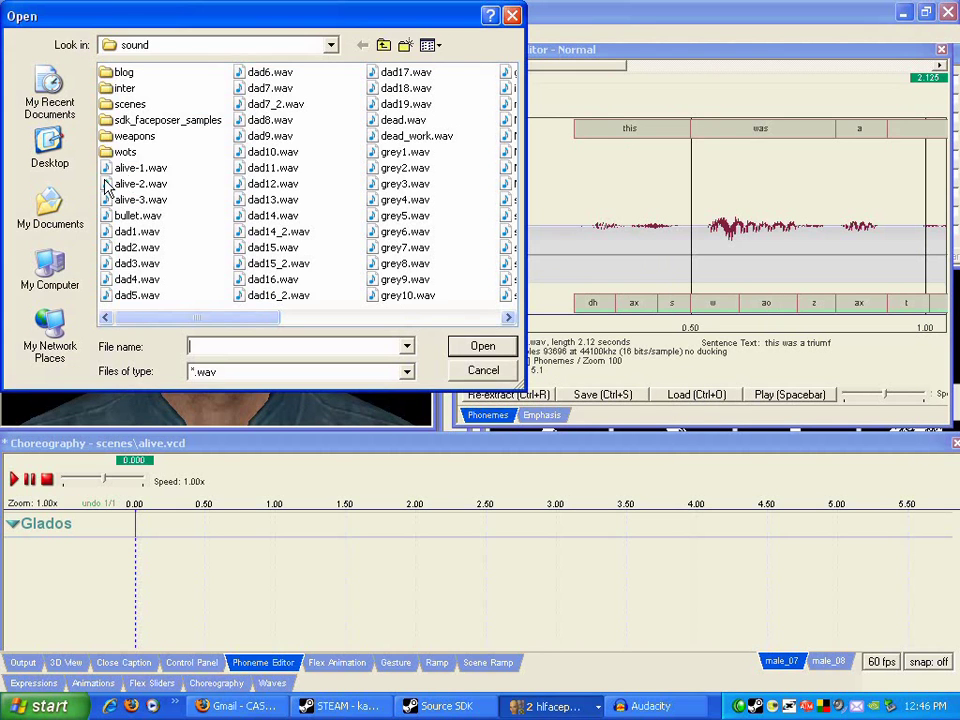
{"action": "left_click", "coordinate": [140, 167]}
{"action": "left_click", "coordinate": [483, 346]}
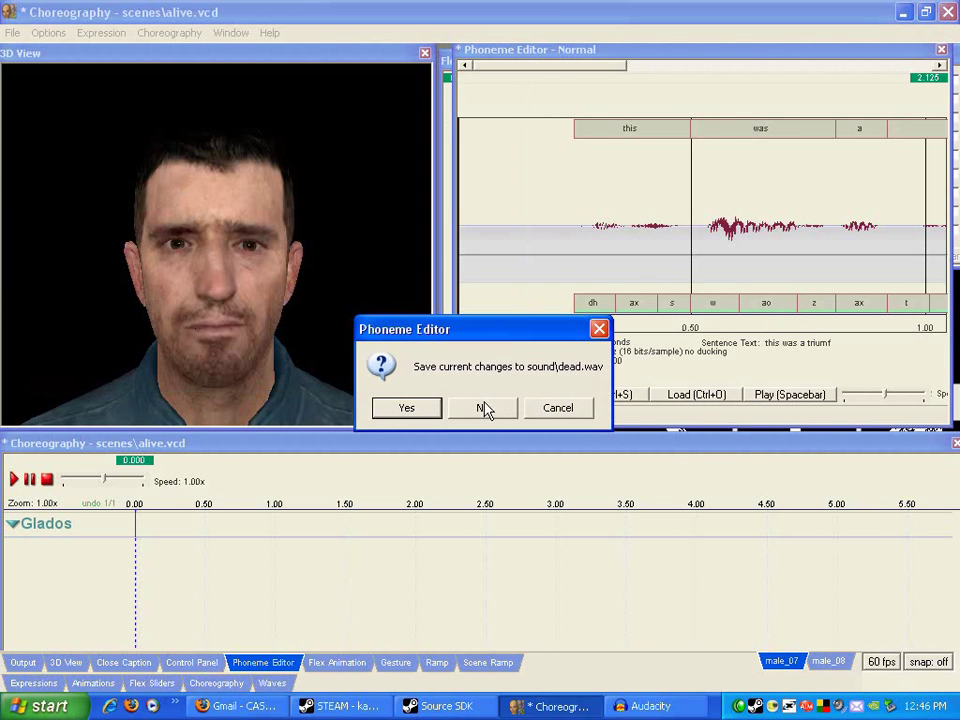
{"action": "left_click", "coordinate": [410, 406]}
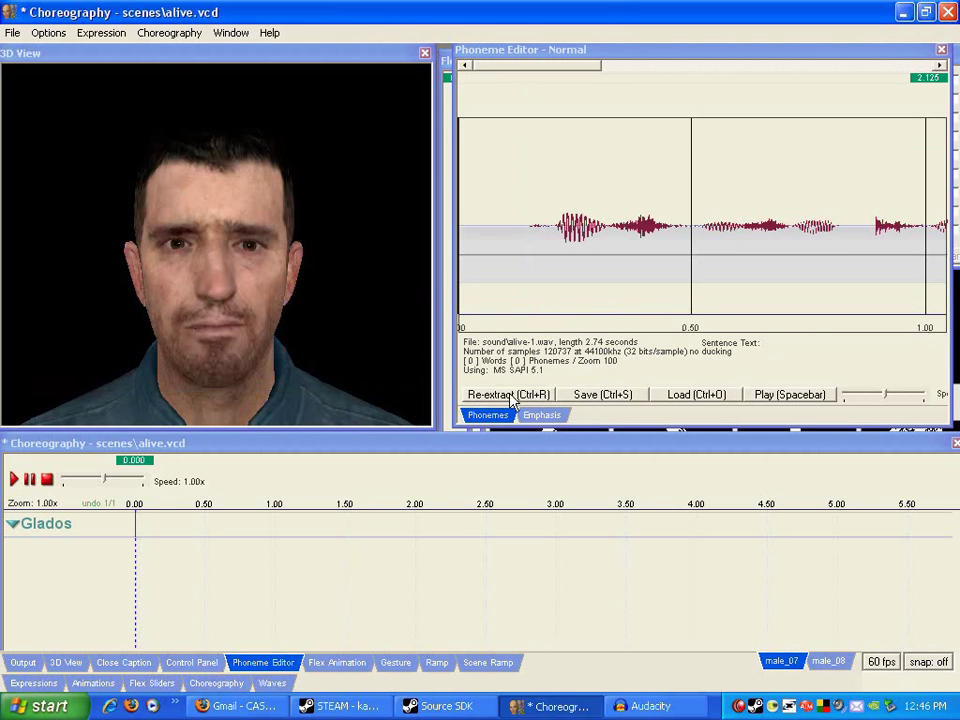
Import word data from alive1.txt into alive-1.wav and commit it.
{"action": "right_click", "coordinate": [655, 233]}
{"action": "left_click", "coordinate": [738, 368]}
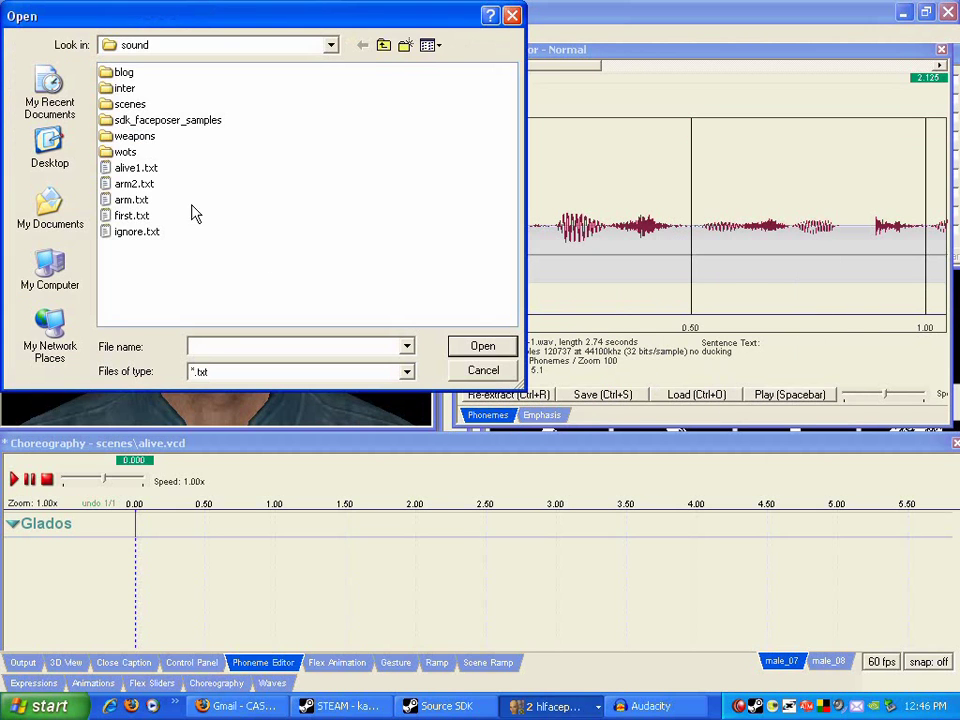
{"action": "double_click", "coordinate": [138, 168]}
{"action": "right_click", "coordinate": [648, 214]}
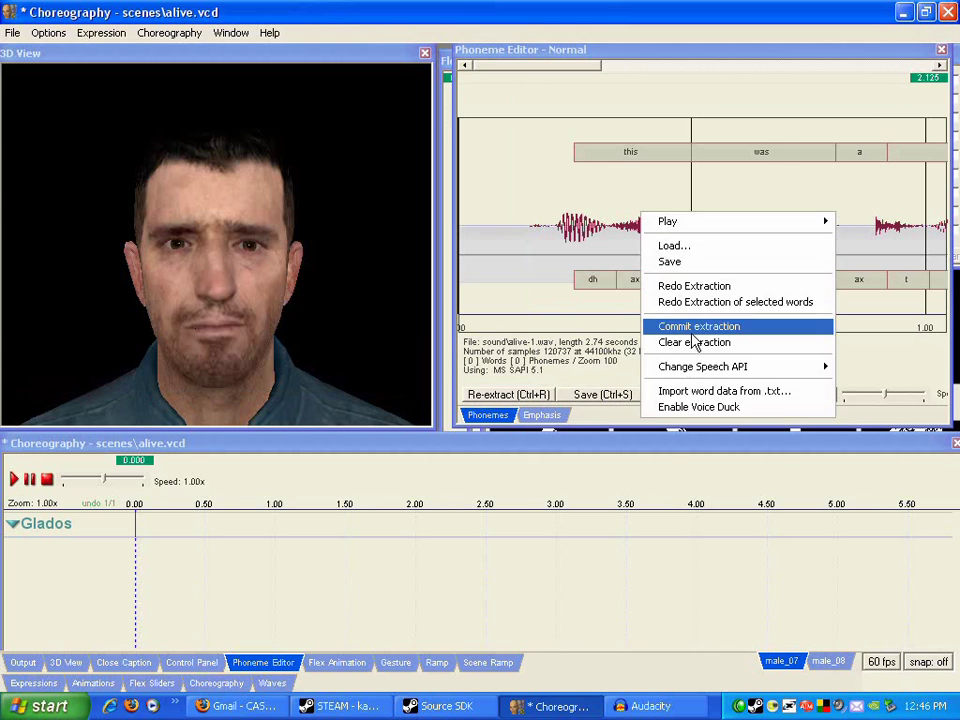
{"action": "left_click", "coordinate": [690, 325]}
Play and scrub the lip-synced alive-1.wav, then save it.
{"action": "left_click", "coordinate": [772, 398]}
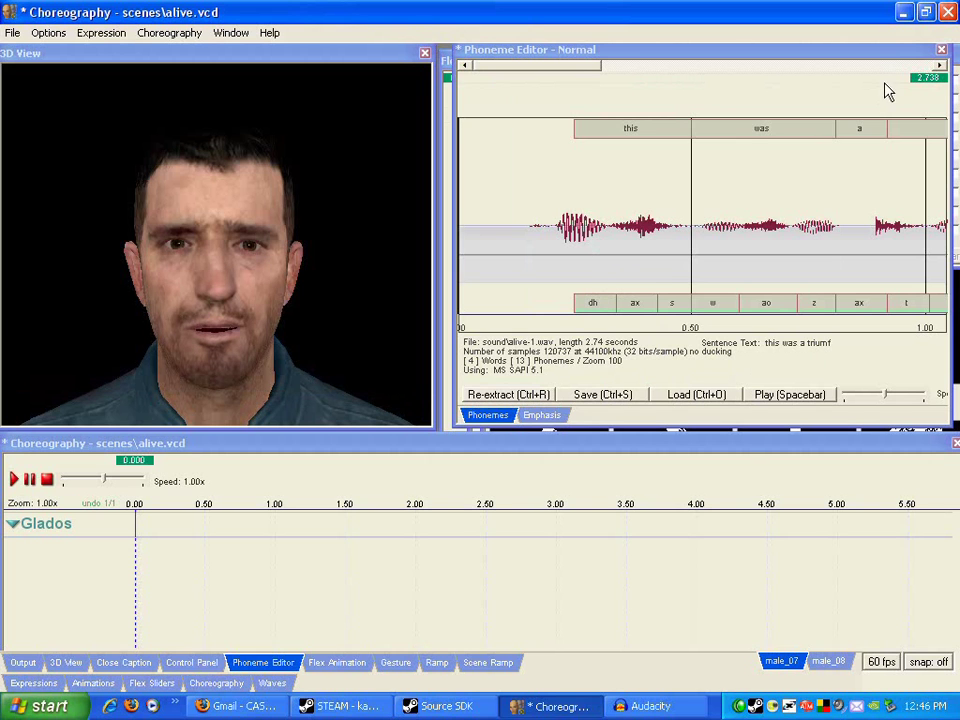
{"action": "mouse_move", "coordinate": [921, 84]}
{"action": "left_mouse_down"}
{"action": "mouse_move", "coordinate": [510, 98]}
{"action": "mouse_move", "coordinate": [706, 94]}
{"action": "mouse_move", "coordinate": [952, 144]}
{"action": "left_mouse_up"}
{"action": "left_click", "coordinate": [580, 398]}
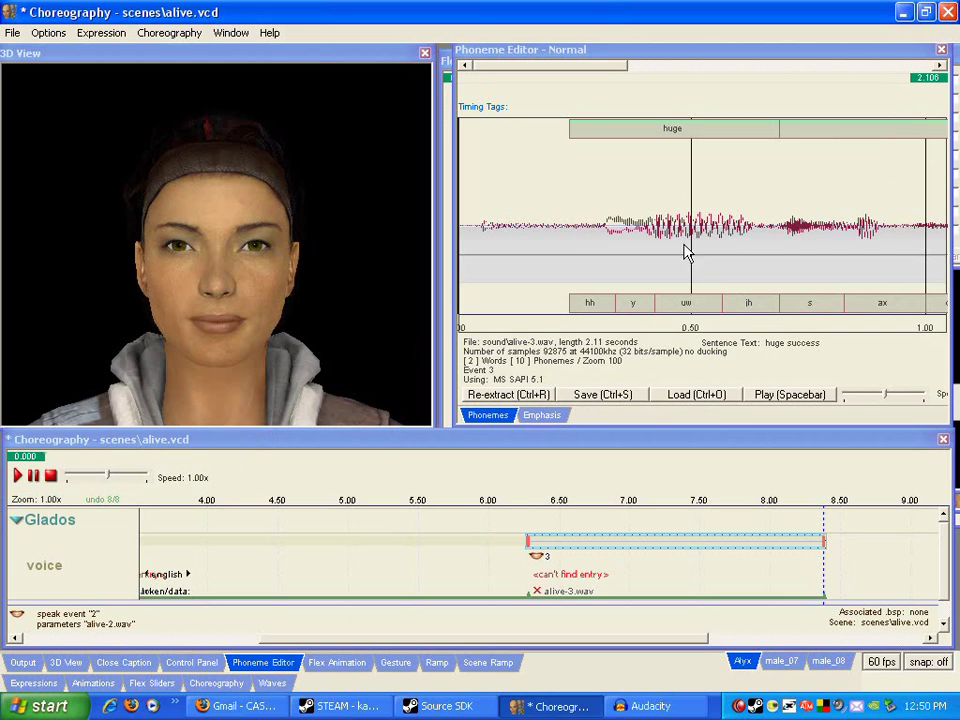
Rewind the alive.vcd timeline to 0.00, play the scene on Alyx, then stop.
{"action": "left_click", "coordinate": [712, 396]}
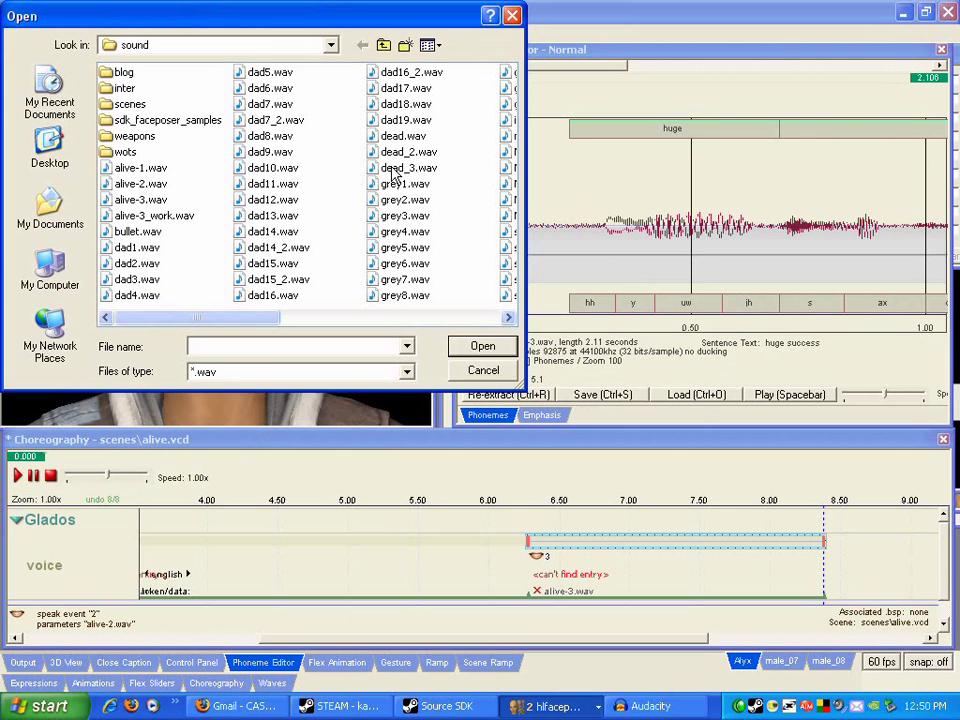
{"action": "left_click", "coordinate": [481, 369]}
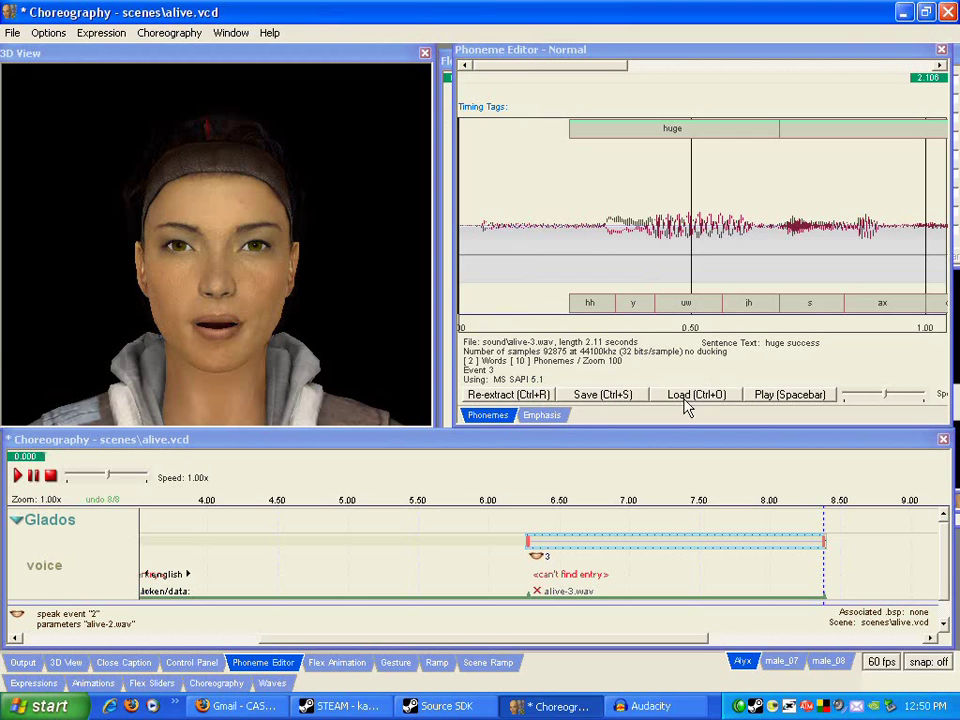
{"action": "left_click_drag", "start_coordinate": [332, 640], "coordinate": [100, 632]}
{"action": "left_click", "coordinate": [17, 477]}
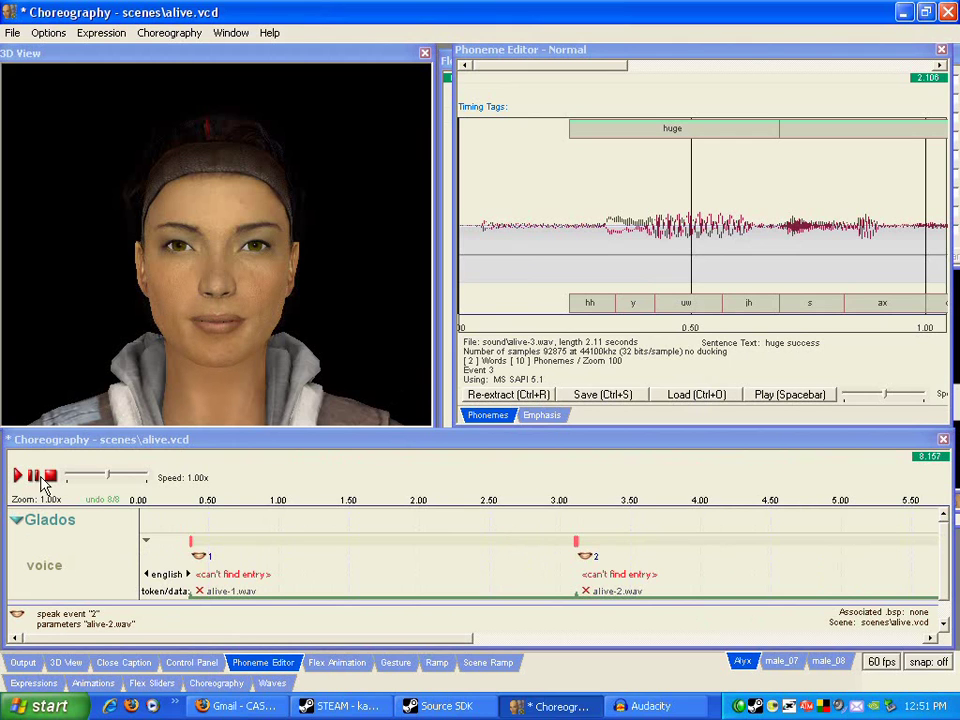
{"action": "left_click", "coordinate": [37, 477]}
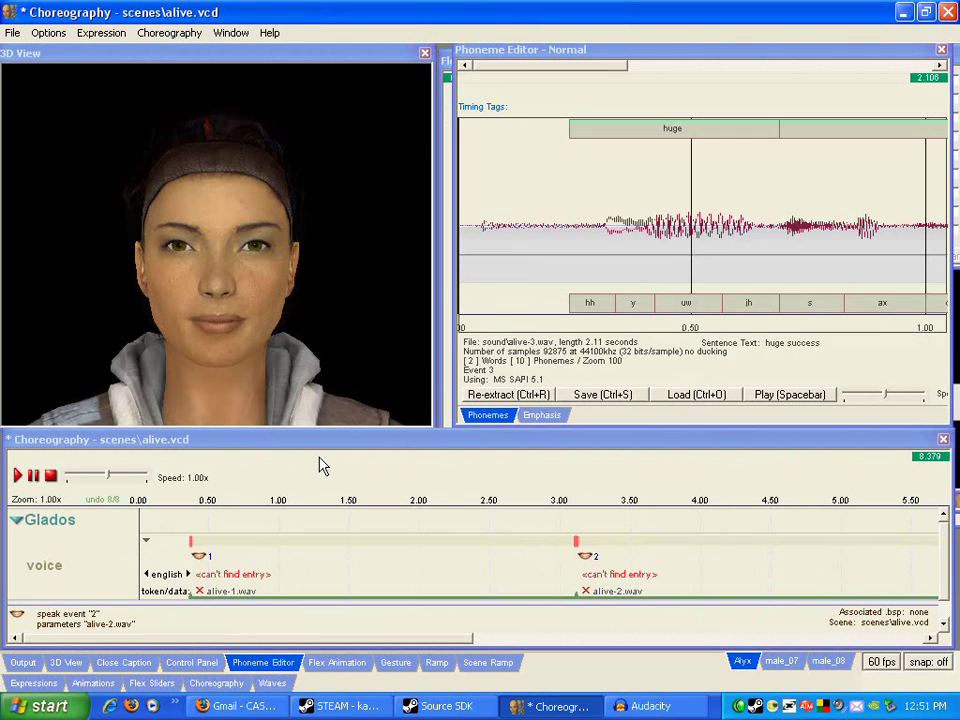